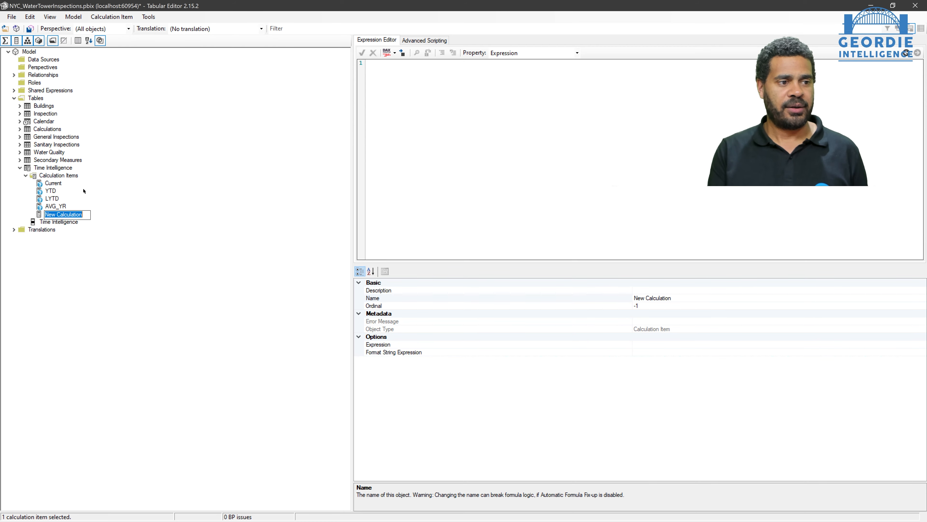
Step: Name the new calculation item in the Time Intelligence group PCT_CHANGE
text(P)
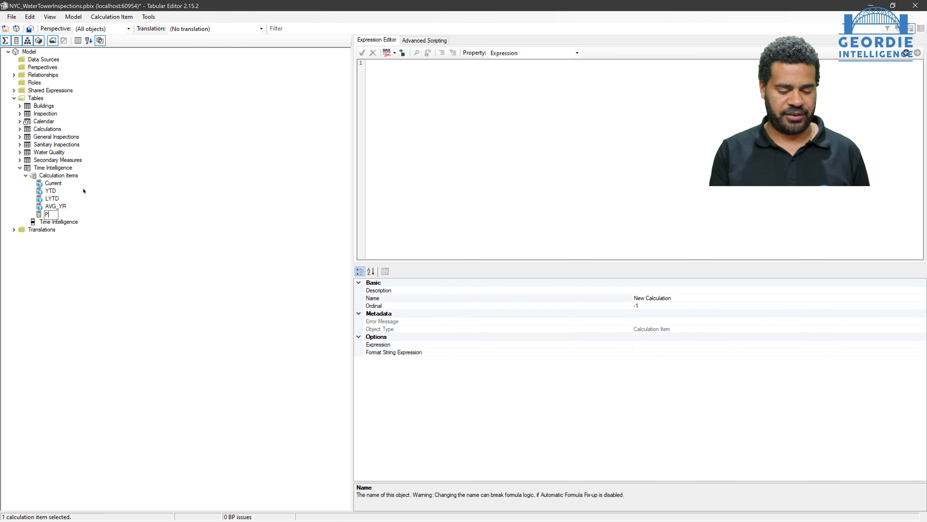
text(CT_CHANGE)
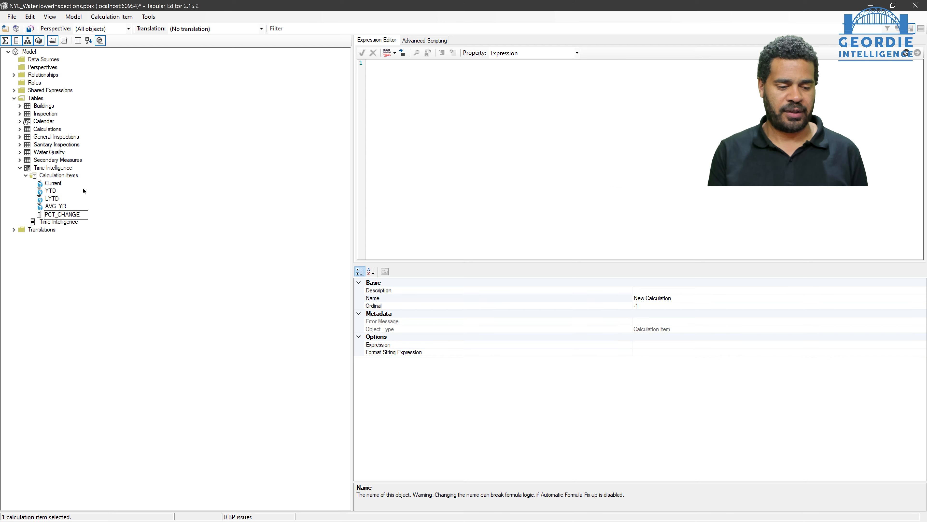
key(Return)
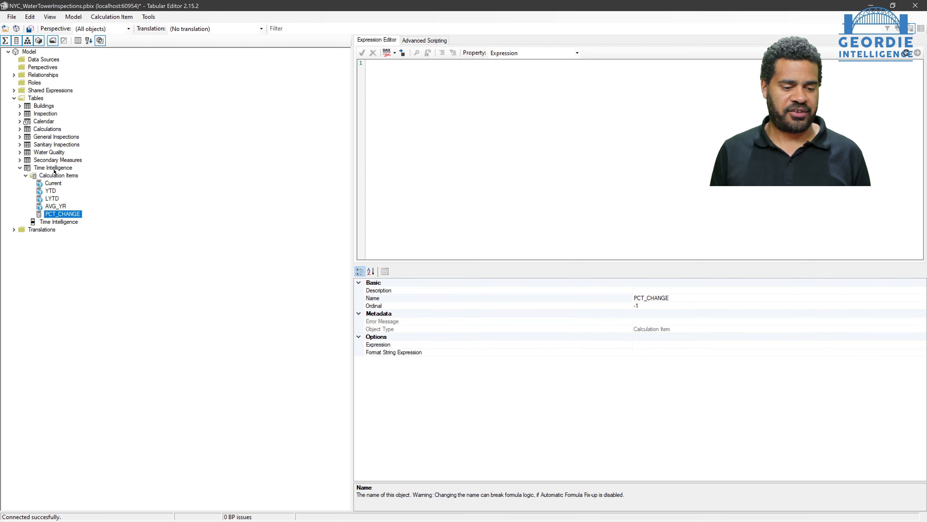
Step: Add another calculation item to the Time Intelligence group and name it AVG_PCT_CHANGE
right_click(56, 175)
click(97, 184)
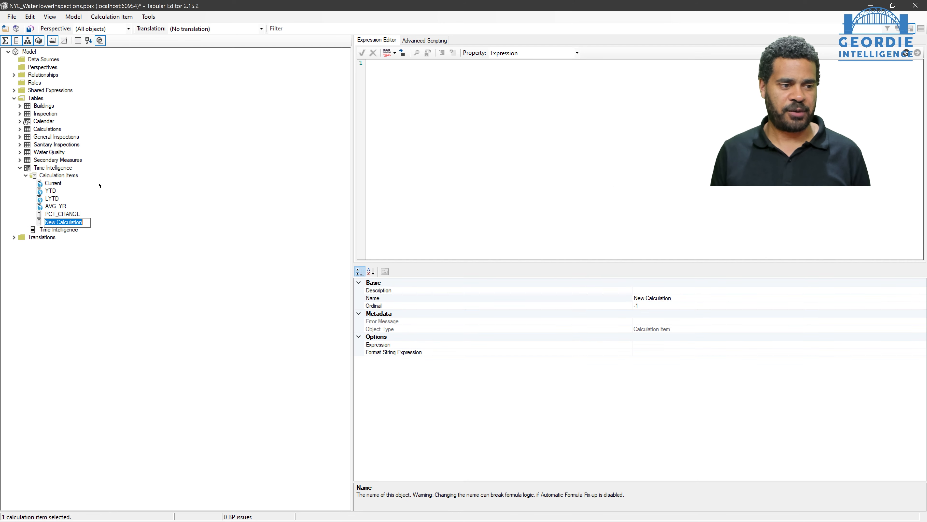
text(A)
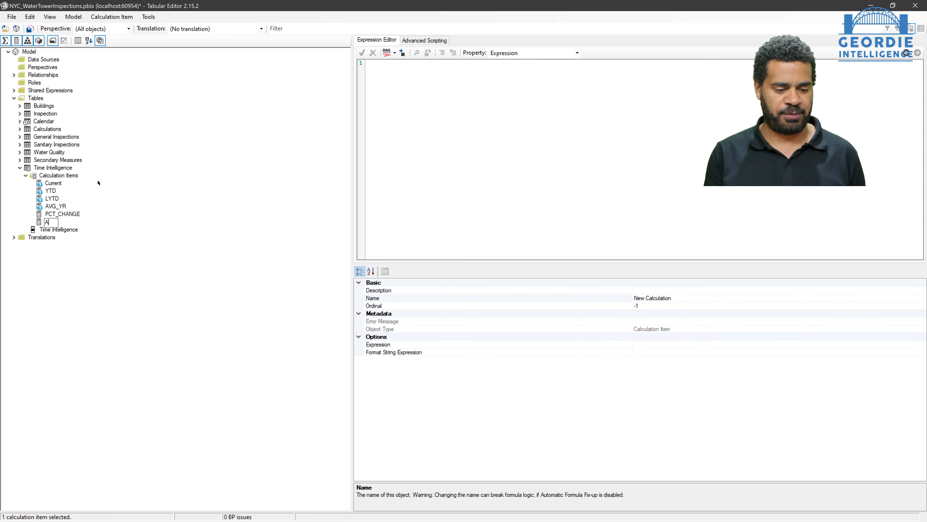
text(VG_)
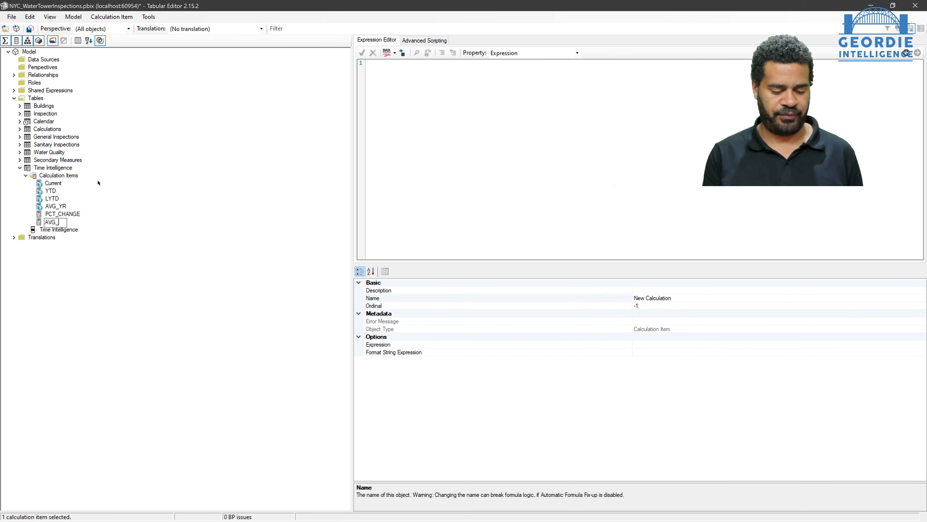
text(PCT_CHANGE)
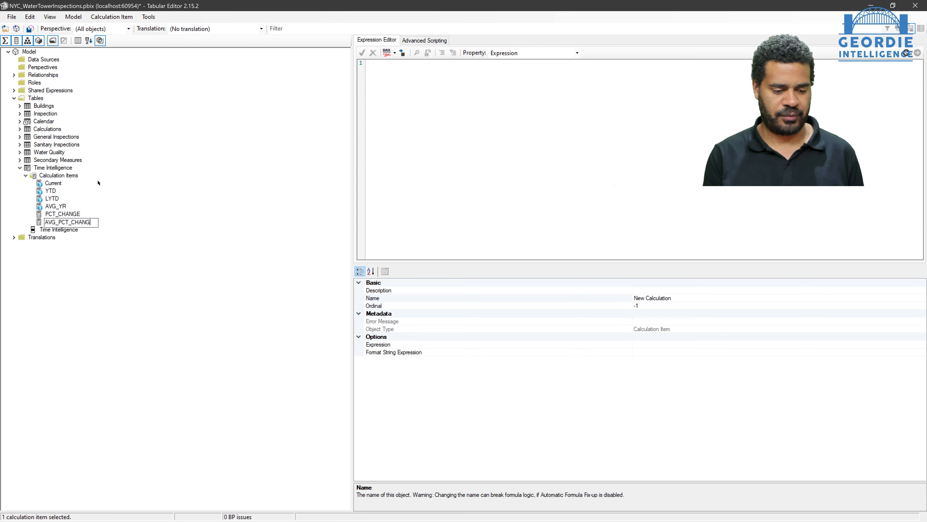
key(Return)
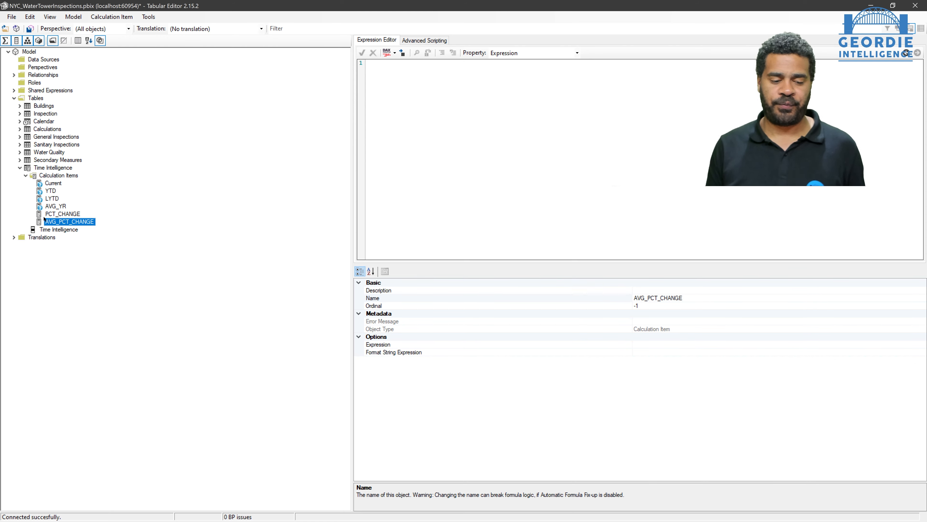
Step: Select PCT_CHANGE, review the pct Change measure's DAX formula in the TimeIntelligence report in Power BI Desktop, and return to Tabular Editor
click(62, 214)
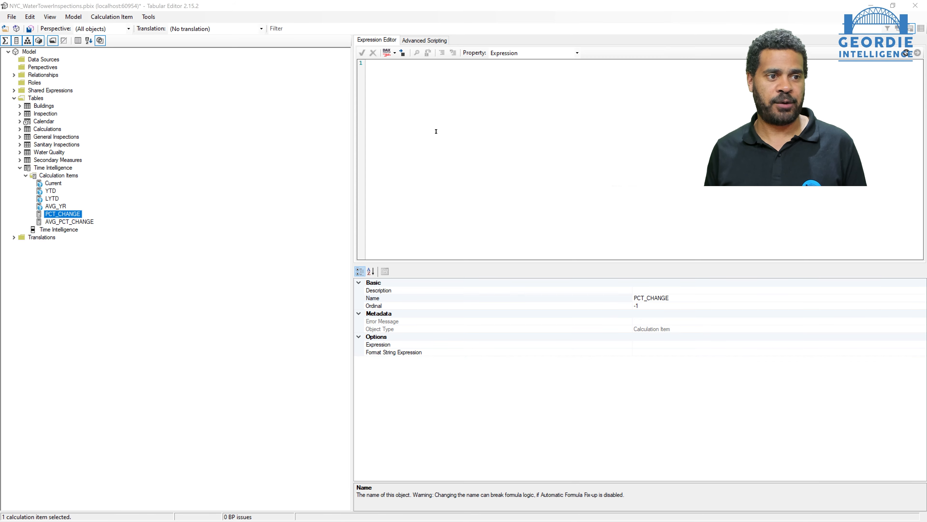
key(alt+Tab)
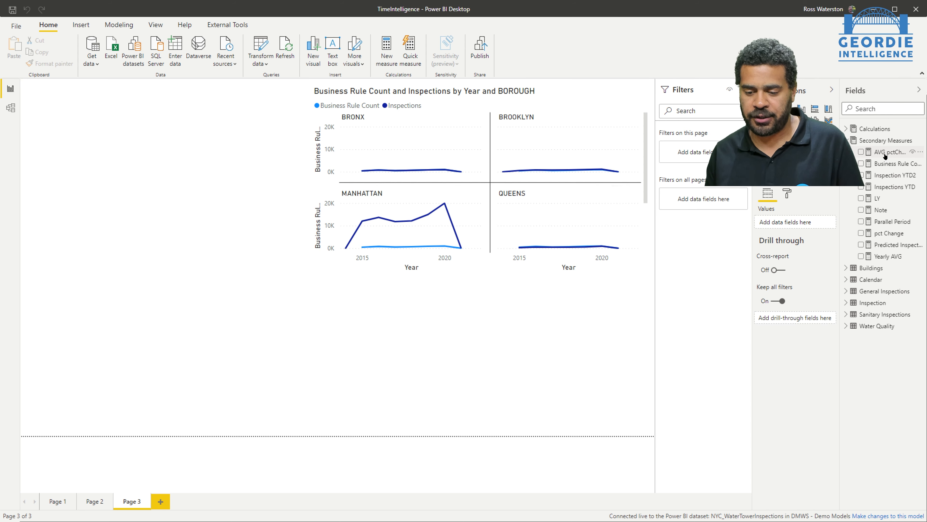
click(883, 235)
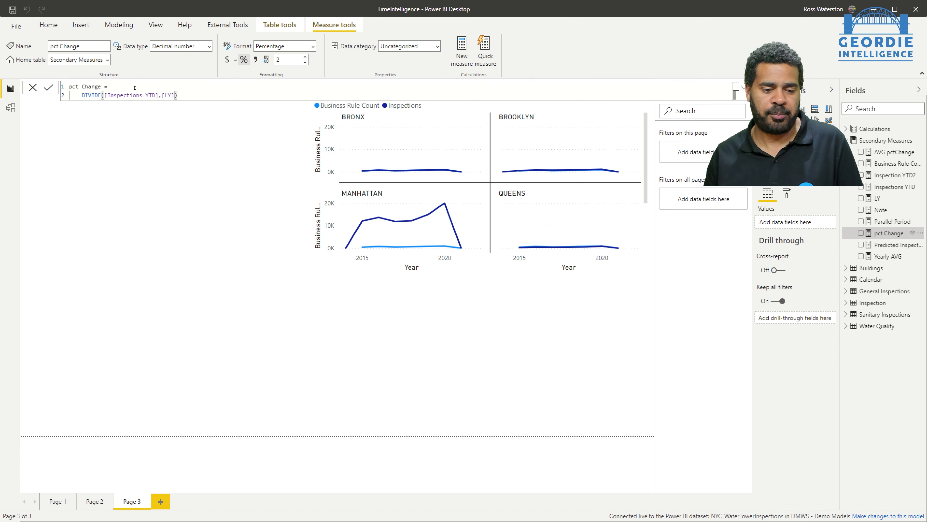
scroll(212, 103, up, 5)
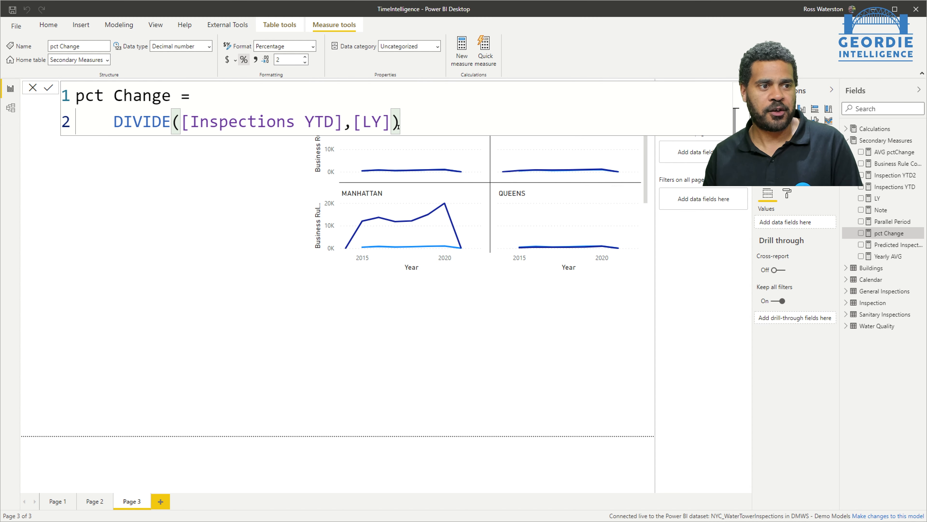
key(alt+Tab)
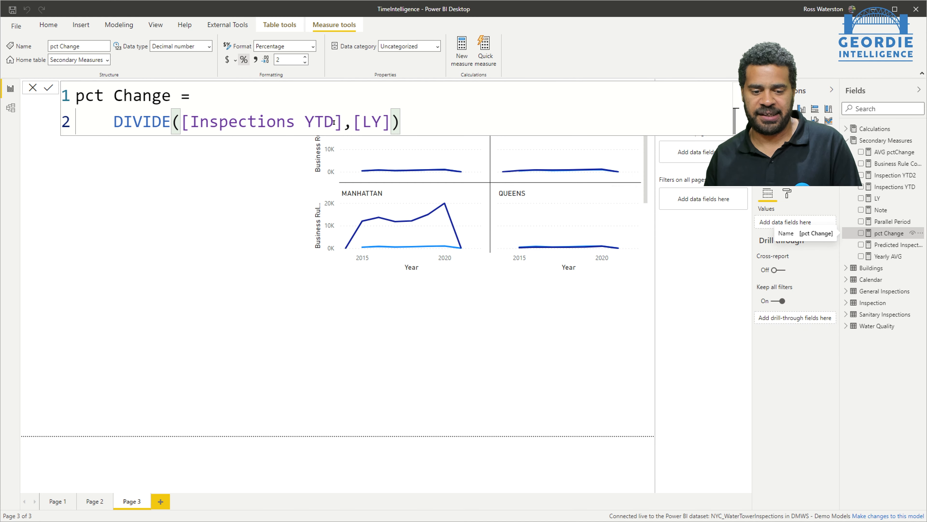
key(alt+Tab)
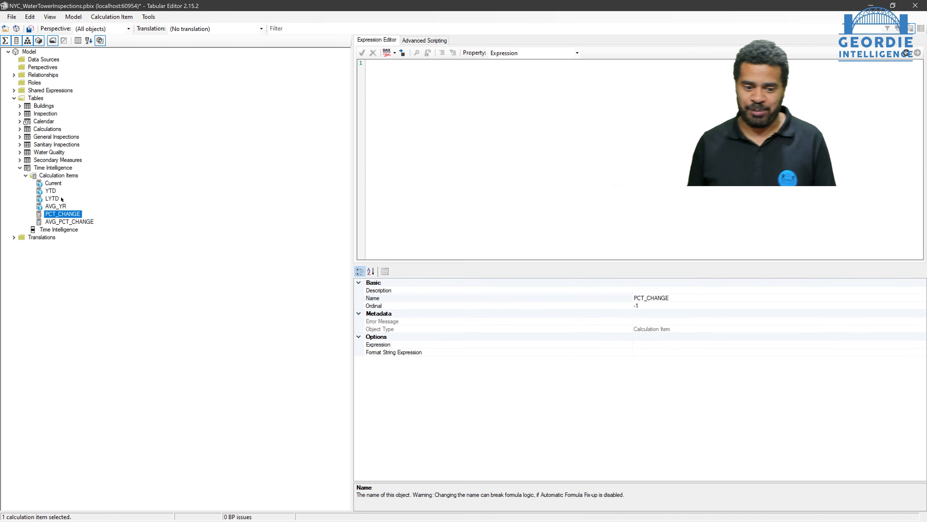
Step: Define PCT_CHANGE with SELECTEDMEASURE () variables LY (SAMEPERIODLASTYEAR of DATESYTD) and YTDCal (DATESYTD) on 'Calendar'[Dates], returning DIVIDE ( YTDCal, LY )
click(488, 148)
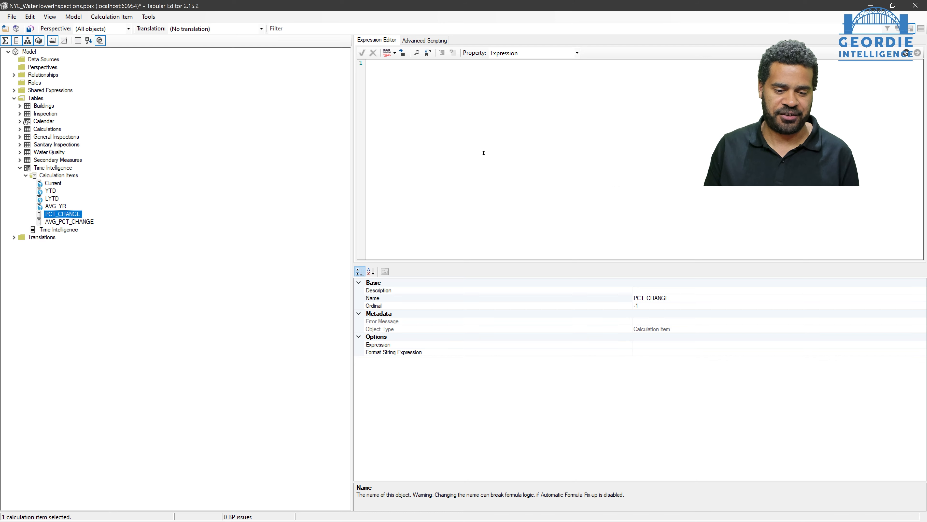
text(VAR LY =     CALCULATE (         SELECTEDMEASURE (),         SAMEPERIODLASTYEAR ( DATESYTD ( 'Calendar'[Dates] ) )     ) VAR YTDCal =     CALCULATE ( SELECTEDMEASURE (), DATESYTD ( 'Calendar'[Dates]) ) RETURN     DIVIDE ( YTDCal, LY ))
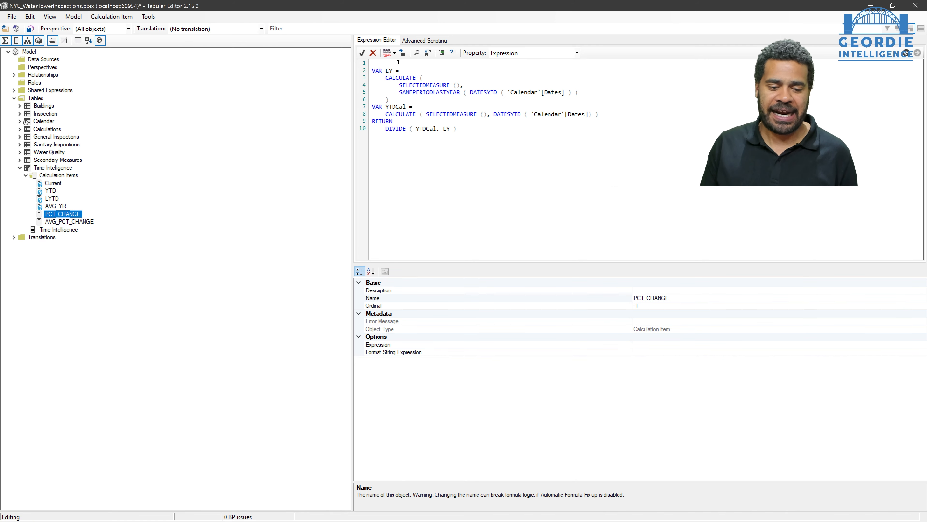
key(Delete)
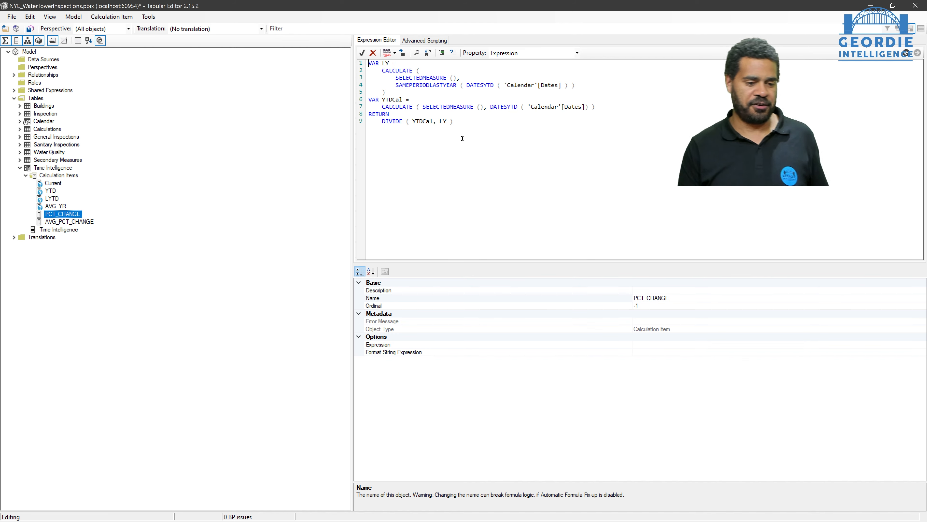
Step: Define AVG_PCT_CHANGE with the same LY and YTDCal variables plus PCT_Change = DIVIDE ( YTDCal, LY ), returning AVERAGEX(ALLSELECTED('Calendar'[Year]),PCT_Change)
click(79, 221)
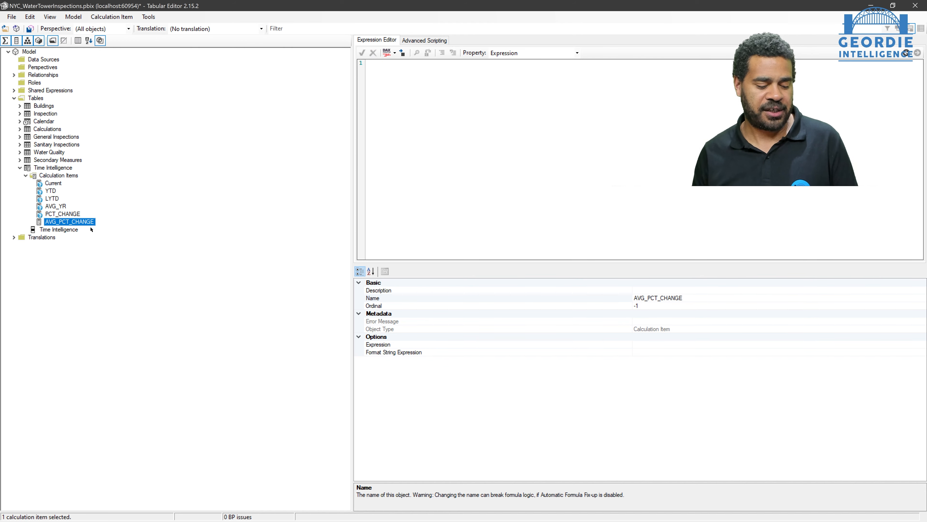
key(alt+Tab)
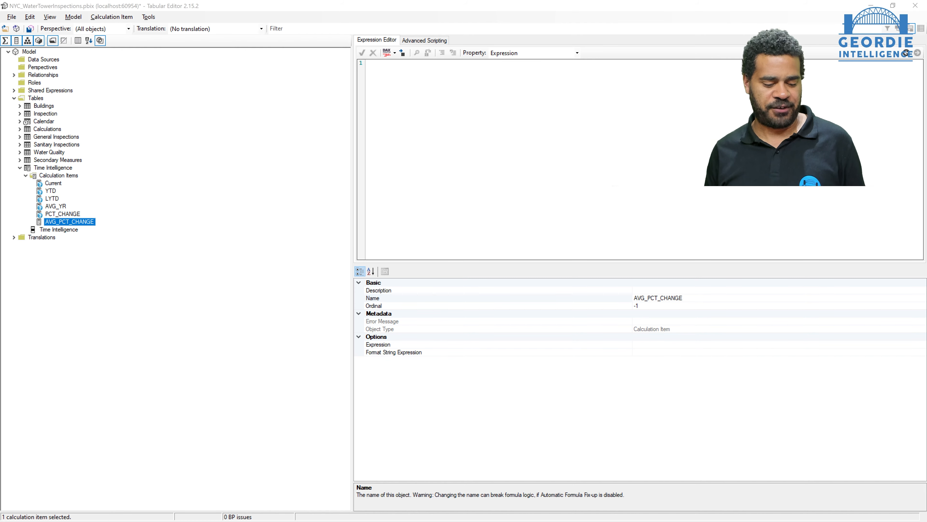
key(alt+Tab)
text(VAR LY =     CALCULATE (         SELECTEDMEASURE (),         SAMEPERIODLASTYEAR ( DATESYTD ( 'Calendar'[Dates] ) )     ) VAR YTDCal =     CALCULATE ( SELECTEDMEASURE (), DATESYTD ( 'Calendar'[Dates]) )  VAR PCT_Change =  DIVIDE ( YTDCal, LY )  RETURN  AVERAGEX(ALLSELECTED('Calendar'[Year]),PCT_Change))
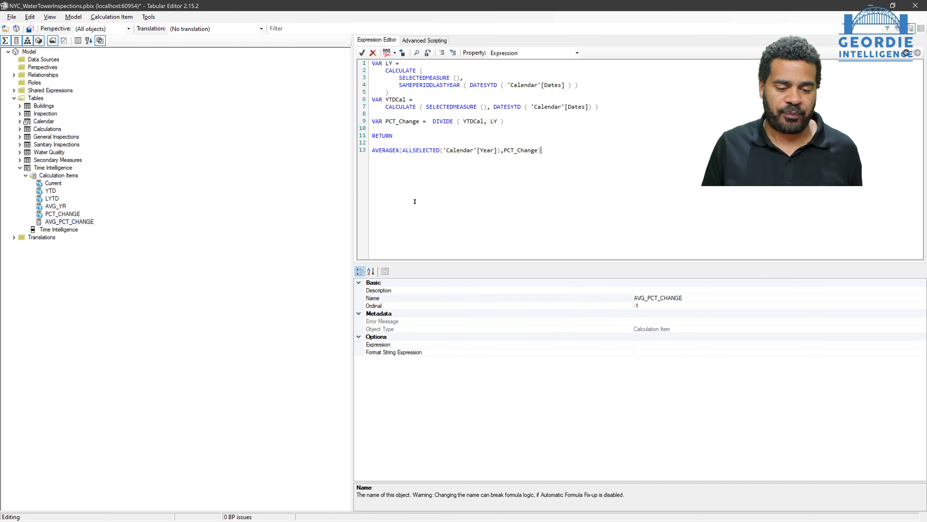
click(289, 189)
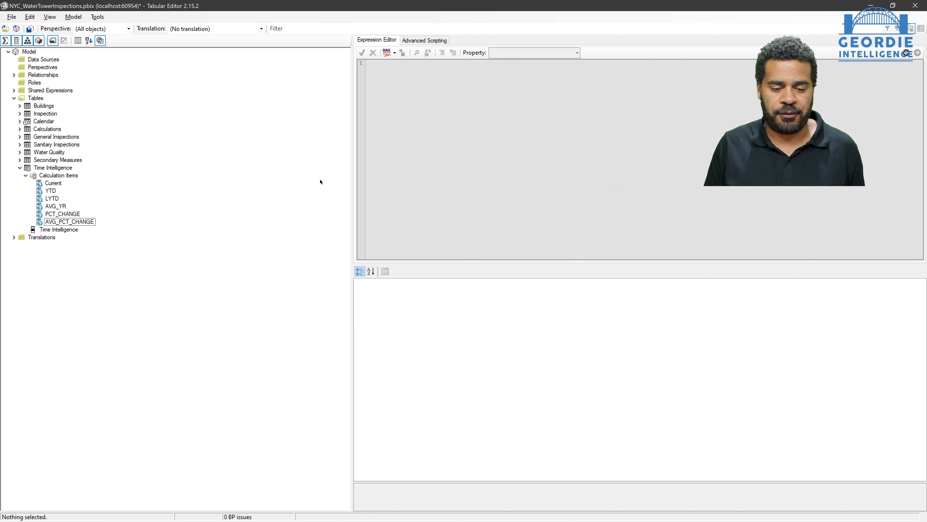
Step: Save the model changes, switch to the NYC_WaterTowerInspections report in Power BI Desktop, and refresh the calculation groups
click(31, 29)
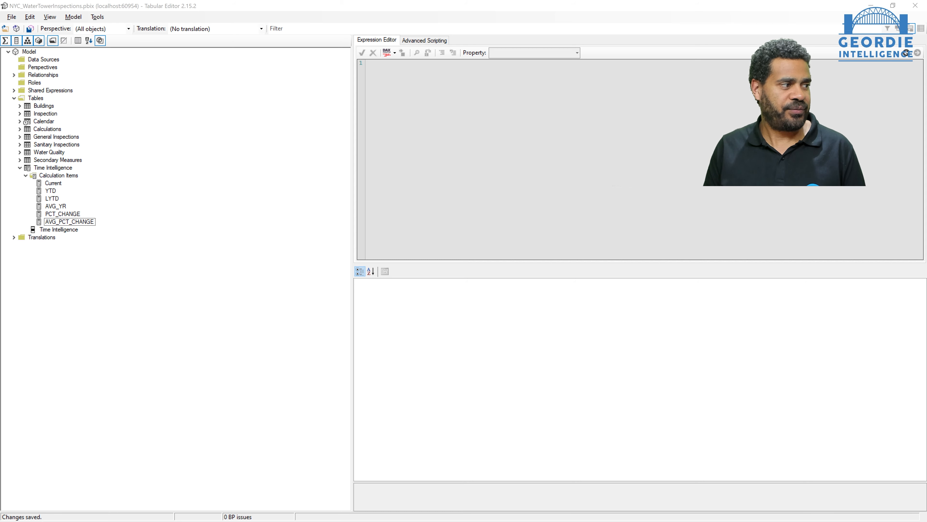
key(alt+Tab)
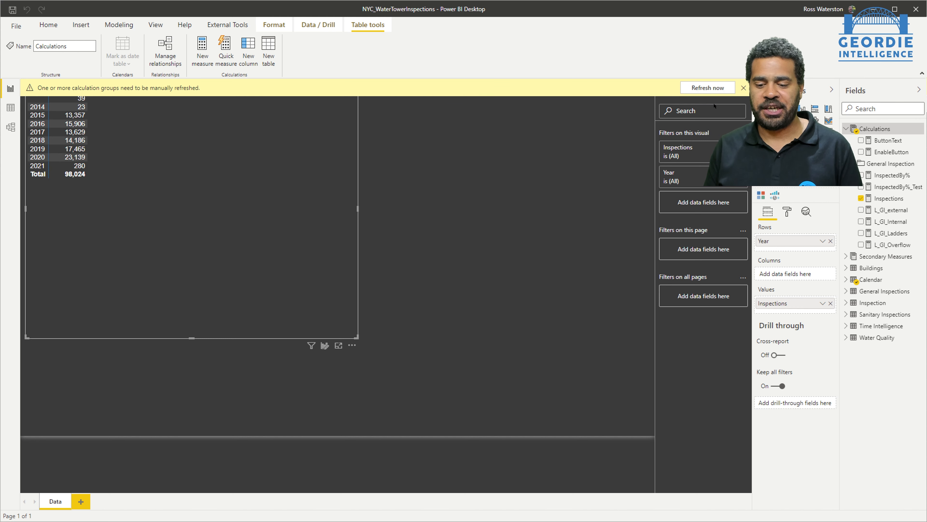
click(707, 88)
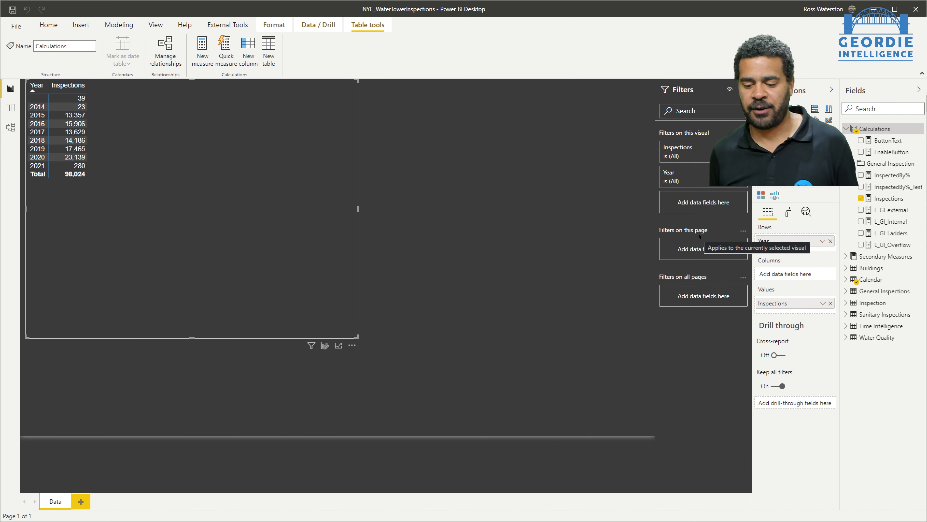
Step: Shrink the yearly Inspections matrix to fit its data and add a second, much larger empty matrix below it
click(851, 326)
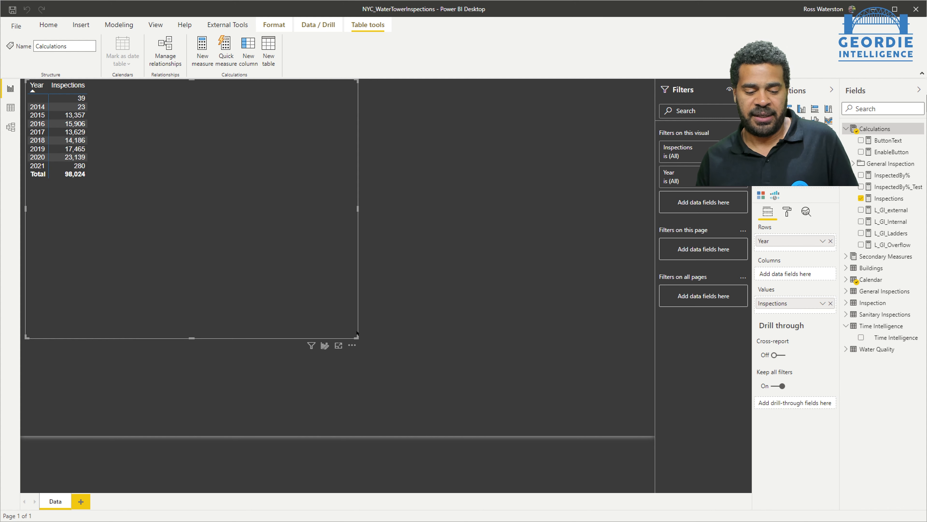
drag(358, 336, 134, 191)
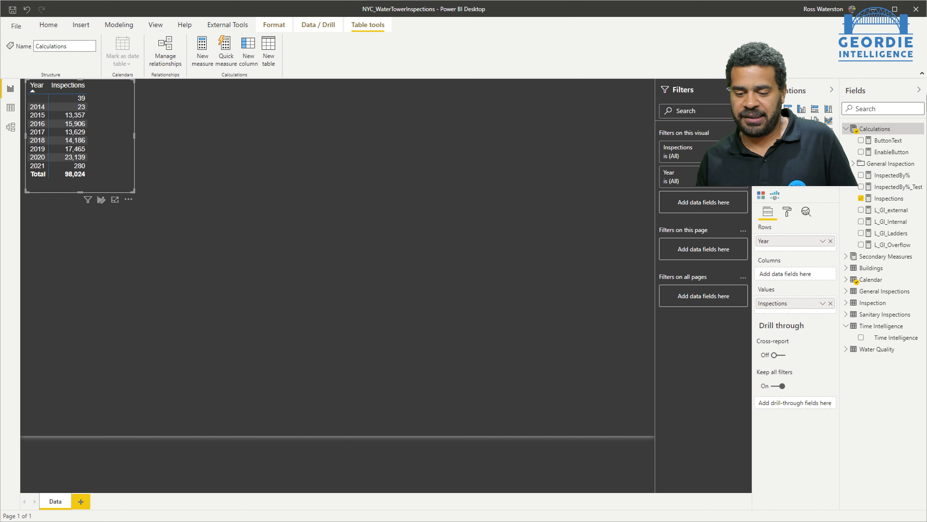
click(388, 216)
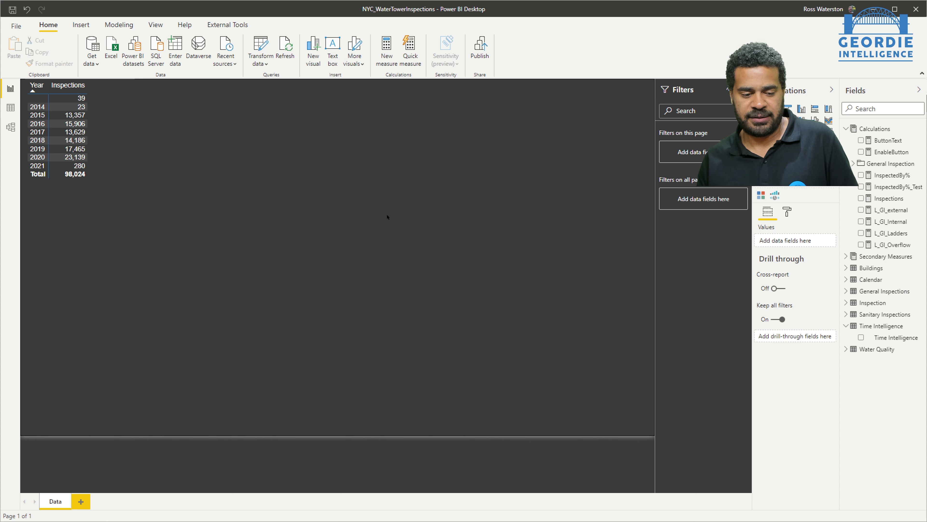
click(801, 154)
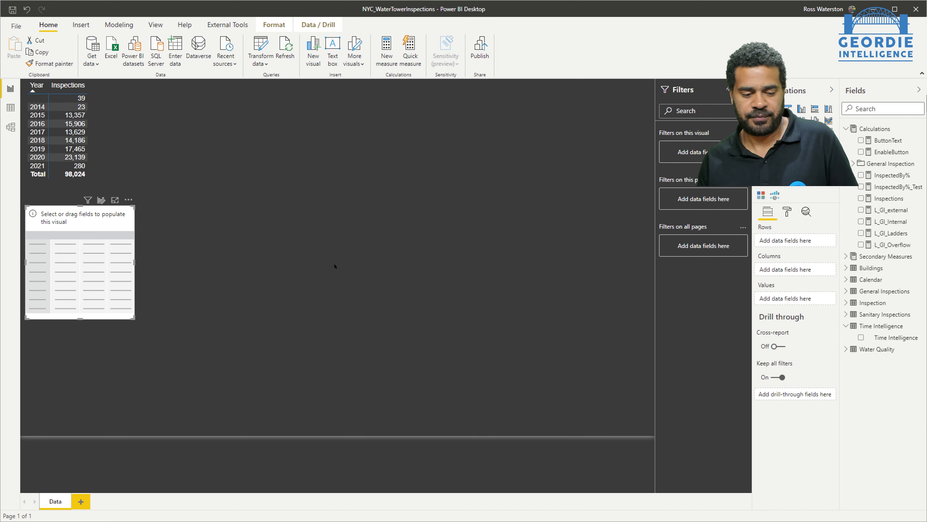
drag(136, 321, 632, 429)
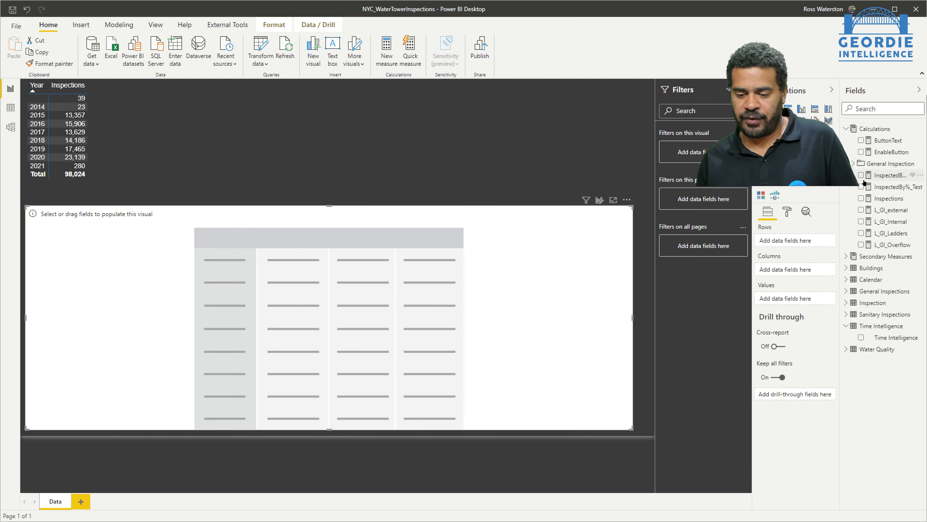
Step: Populate the new matrix with Calendar Year as rows, Time Intelligence as columns and Inspections as values
click(846, 280)
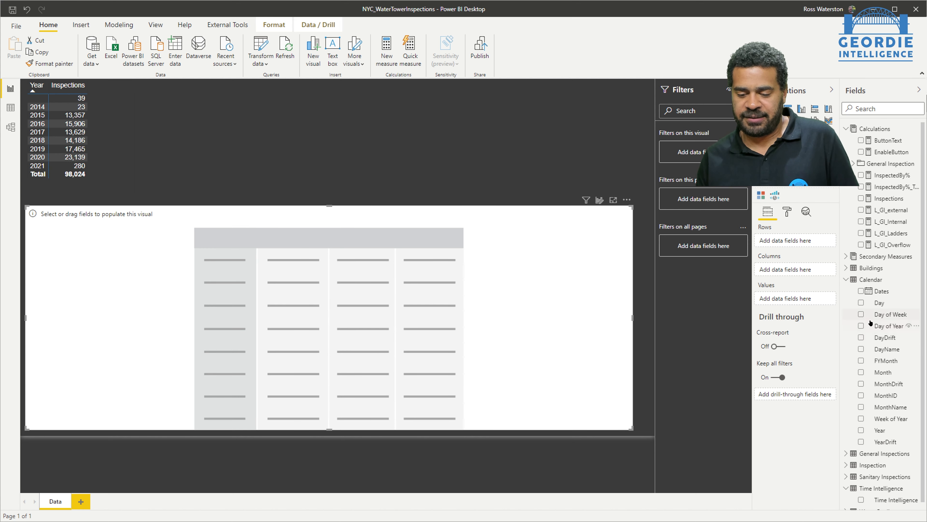
drag(880, 430, 432, 366)
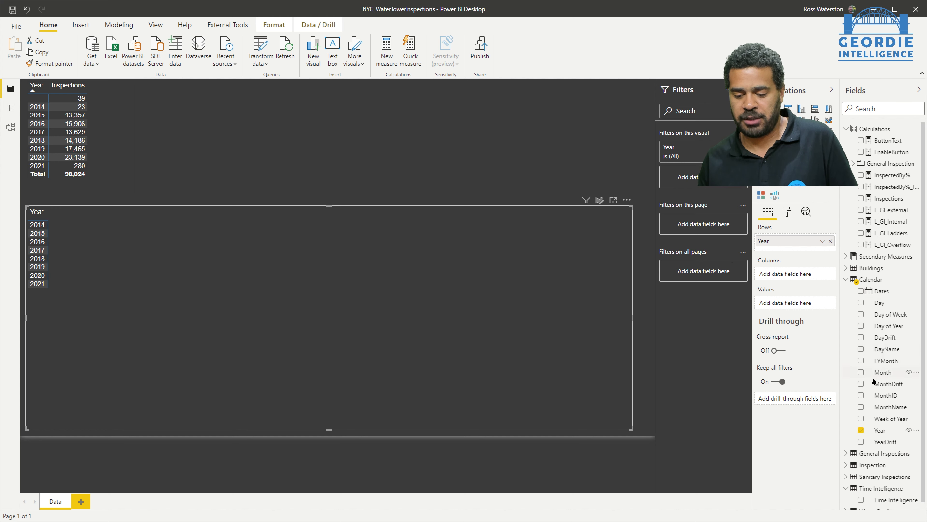
scroll(881, 471, down, 1)
drag(885, 489, 798, 274)
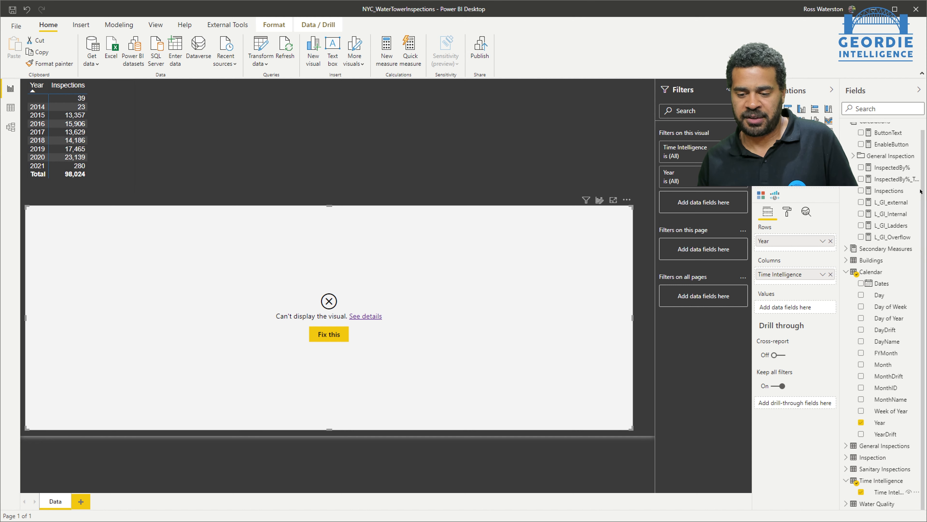
drag(885, 191, 801, 310)
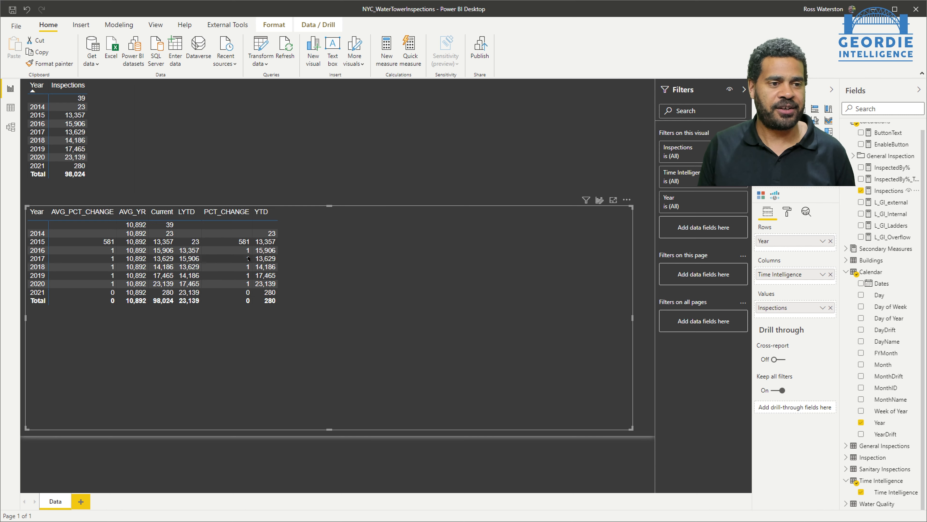
Step: Examine the calculation items and their Ordinal values in the Time Intelligence table's data
click(11, 108)
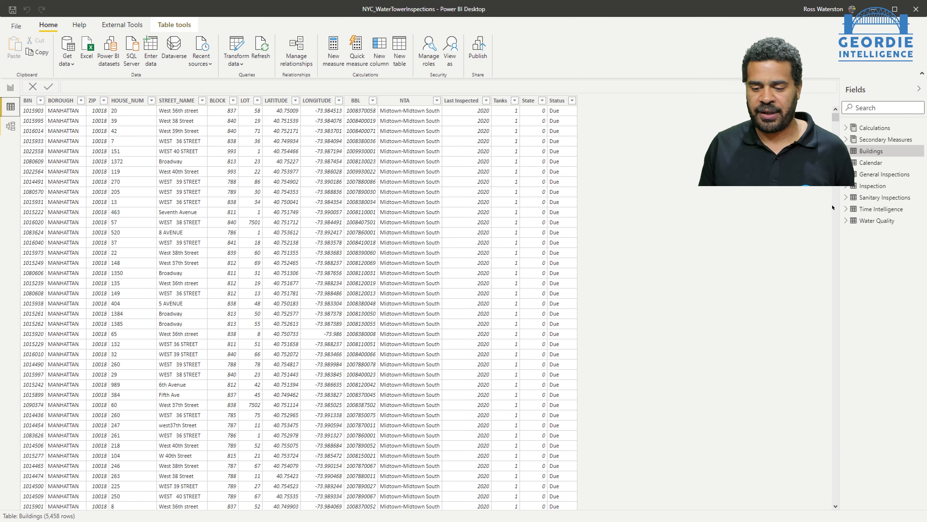
click(881, 209)
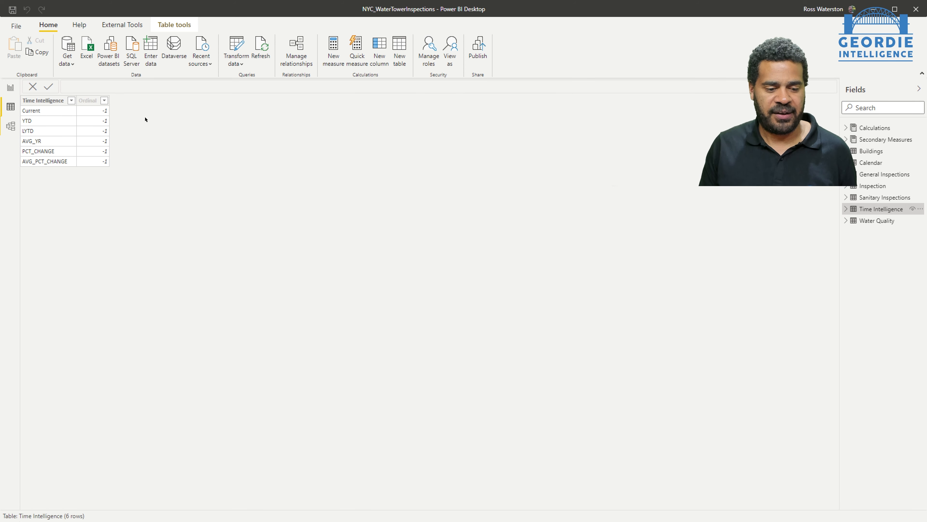
Step: Return to the report, switch to Tabular Editor, and order the Time Intelligence calculation items from Current through AVG_PCT_CHANGE with ordinals starting at 0
click(5, 88)
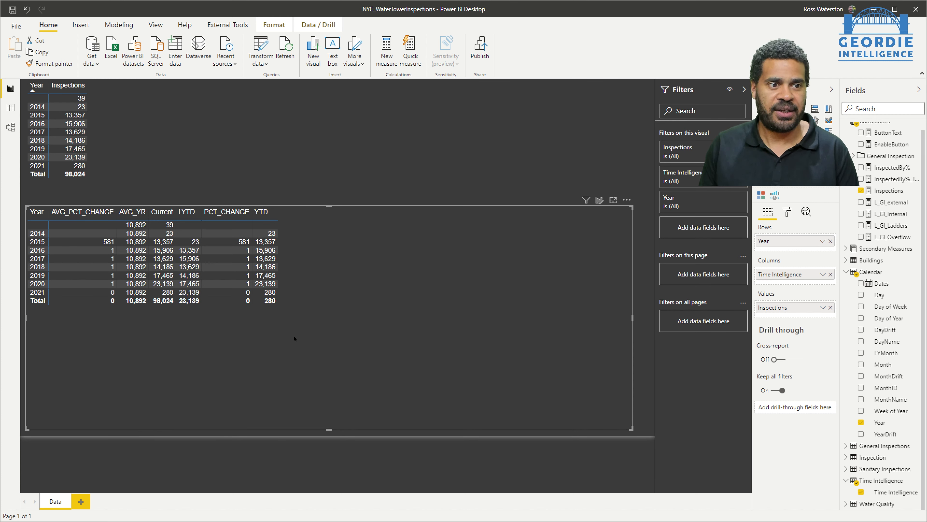
key(alt+Tab)
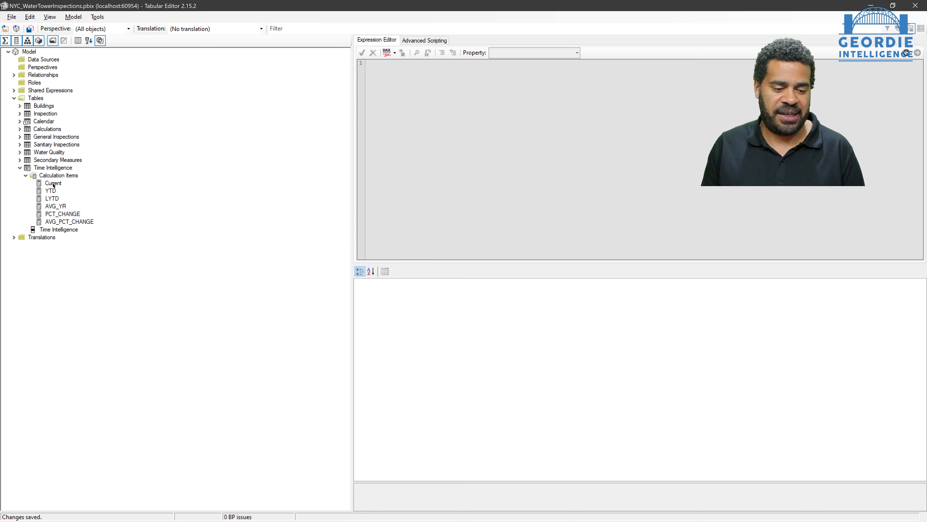
drag(53, 183, 56, 183)
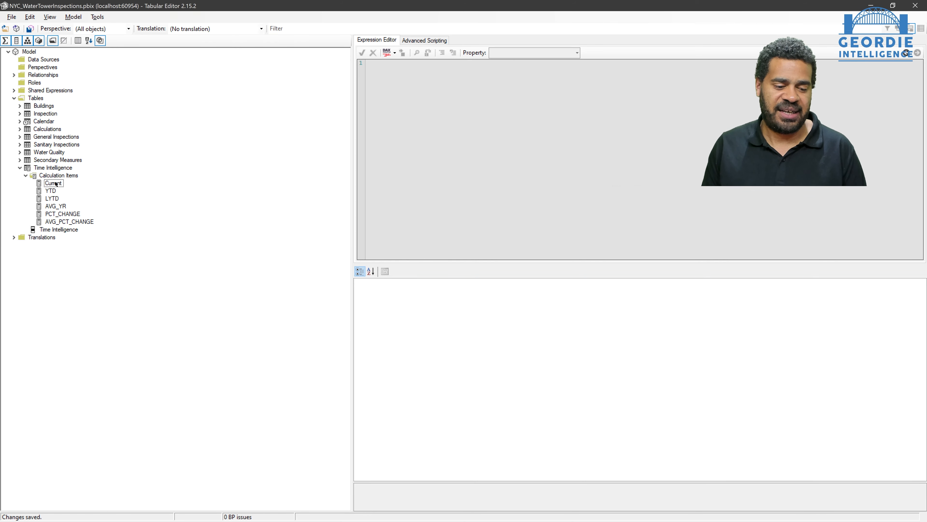
click(54, 184)
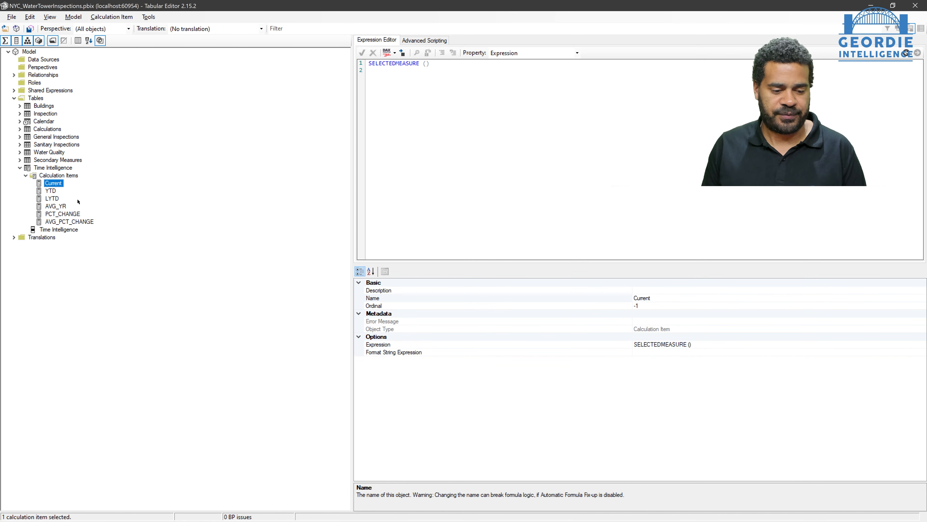
mouse_move(52, 191)
mouse_down()
mouse_move(53, 205)
mouse_move(58, 198)
mouse_up()
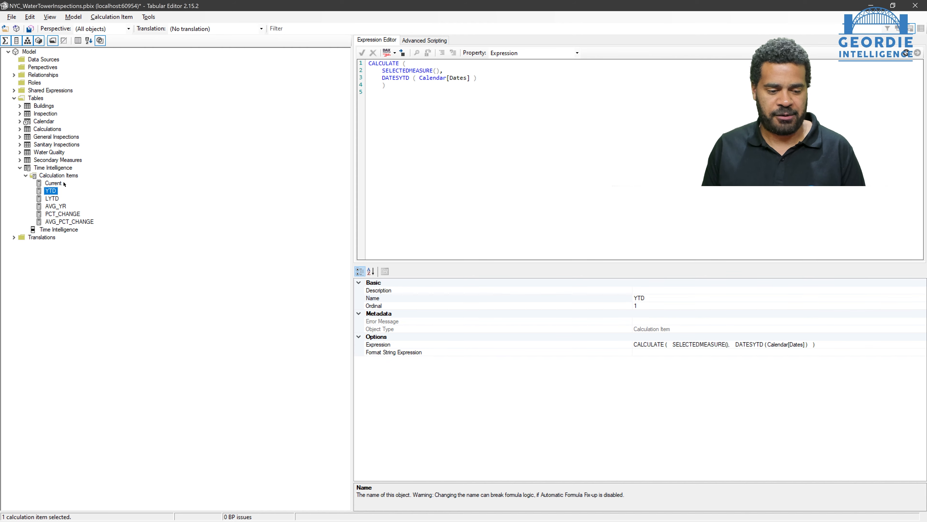
click(59, 185)
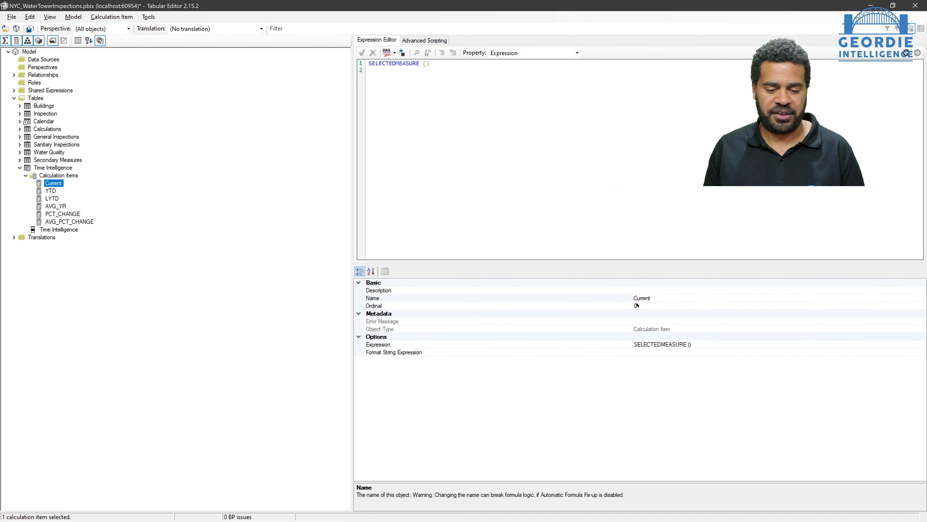
click(636, 305)
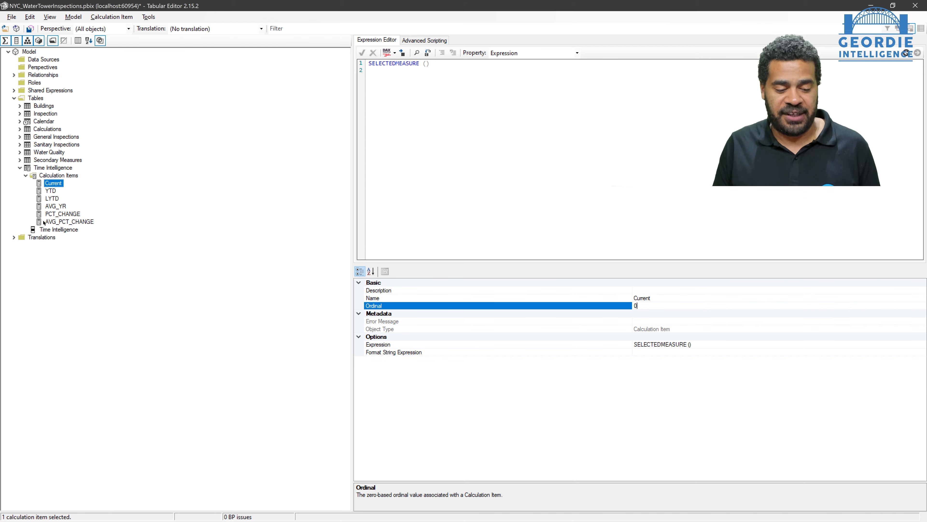
Step: Save the reordered calculation items to the model, switch to Power BI Desktop, and refresh the calculation groups
click(30, 29)
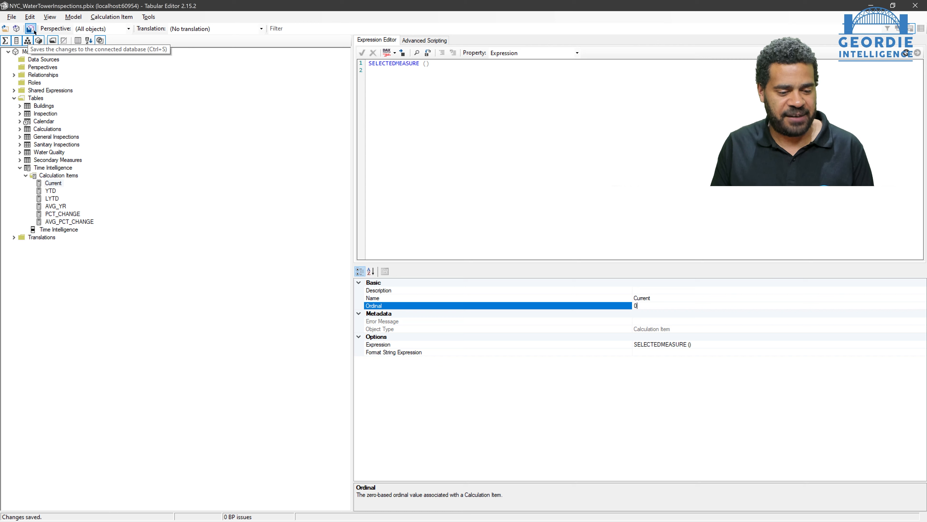
key(alt+Tab)
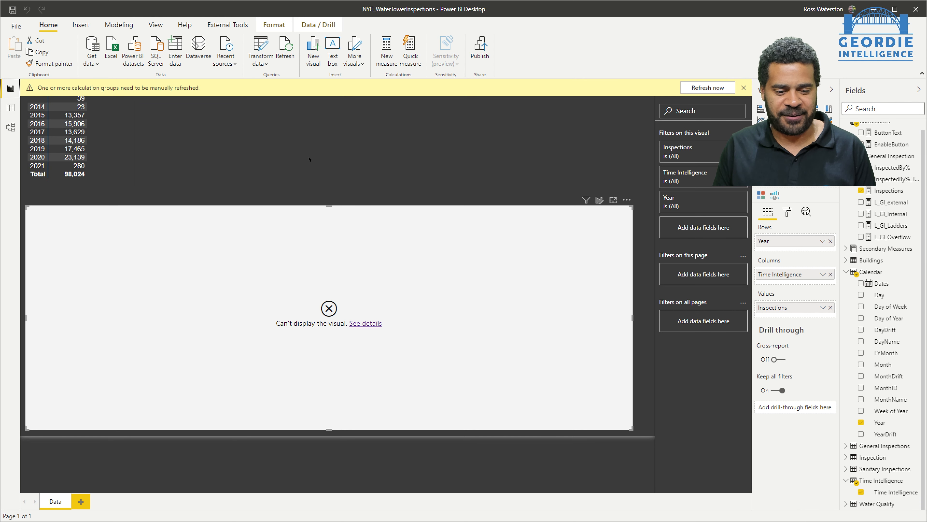
click(708, 87)
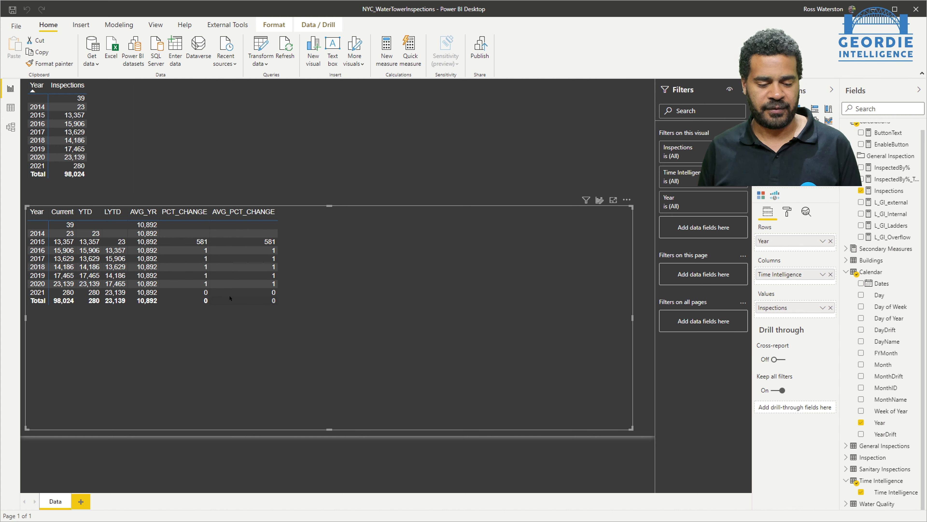
Step: Switch to Tabular Editor and set the PCT_CHANGE item's Format String Expression to "0.0%"
key(alt+Tab)
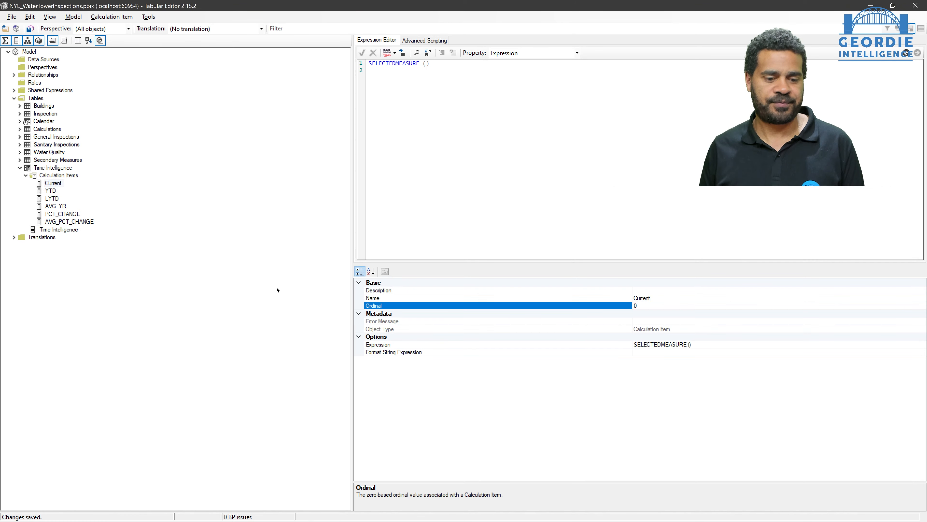
click(671, 351)
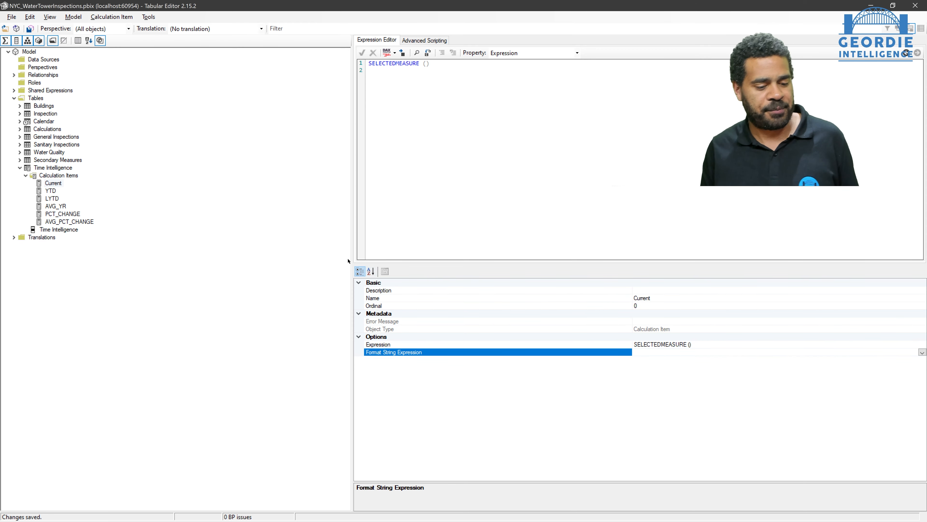
click(74, 214)
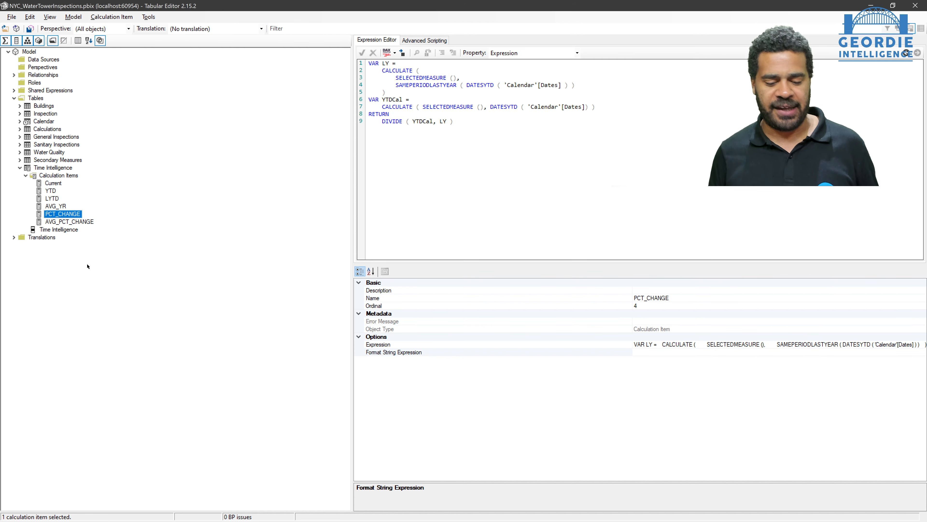
click(662, 350)
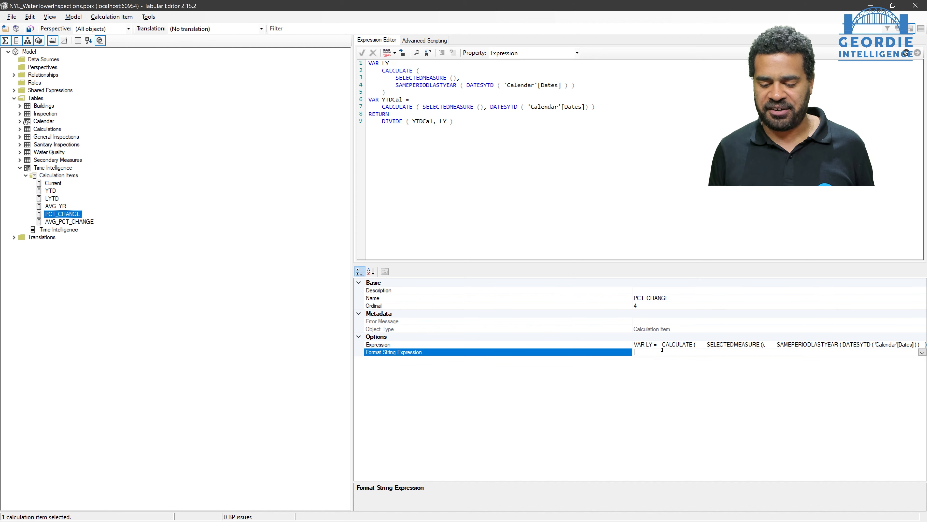
text("0)
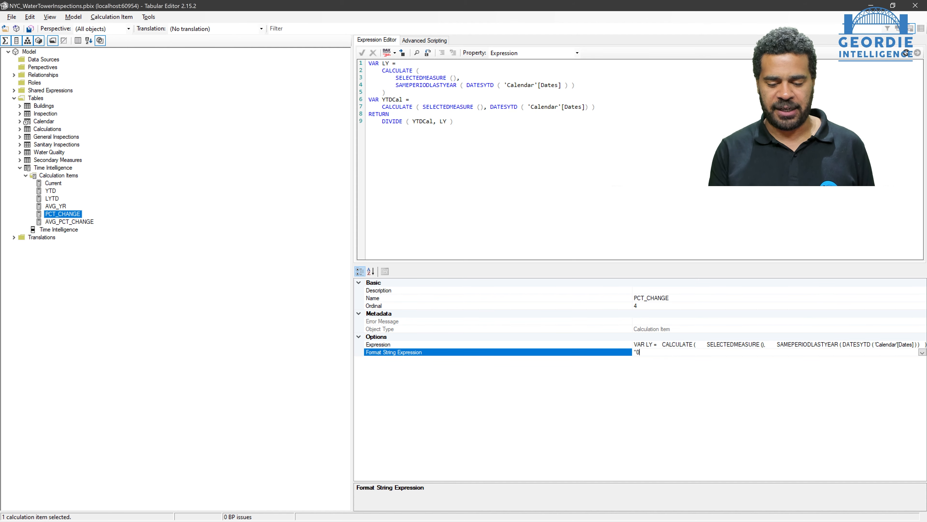
text(.0)
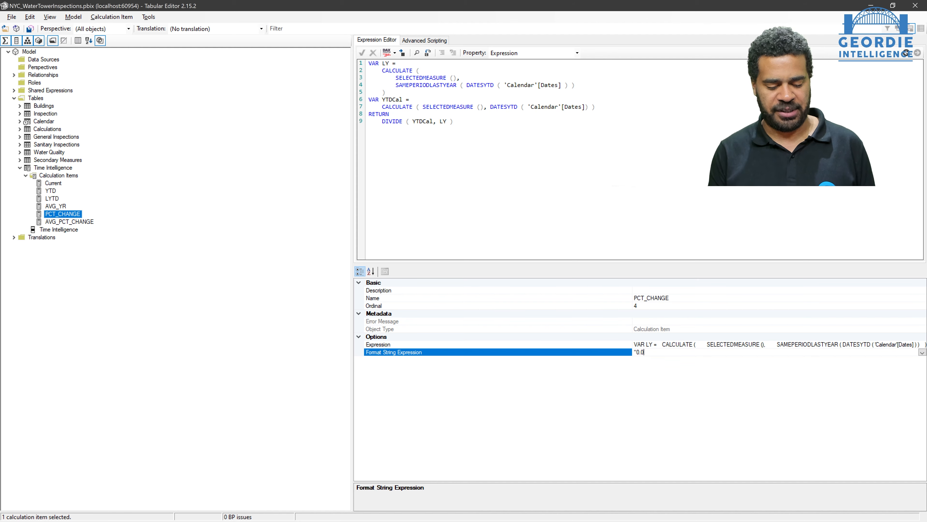
text(%)
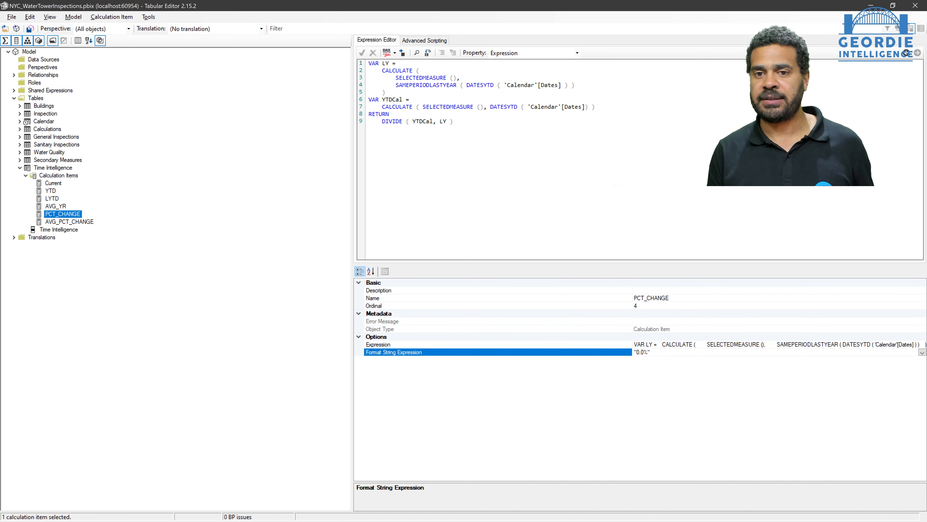
key(Return)
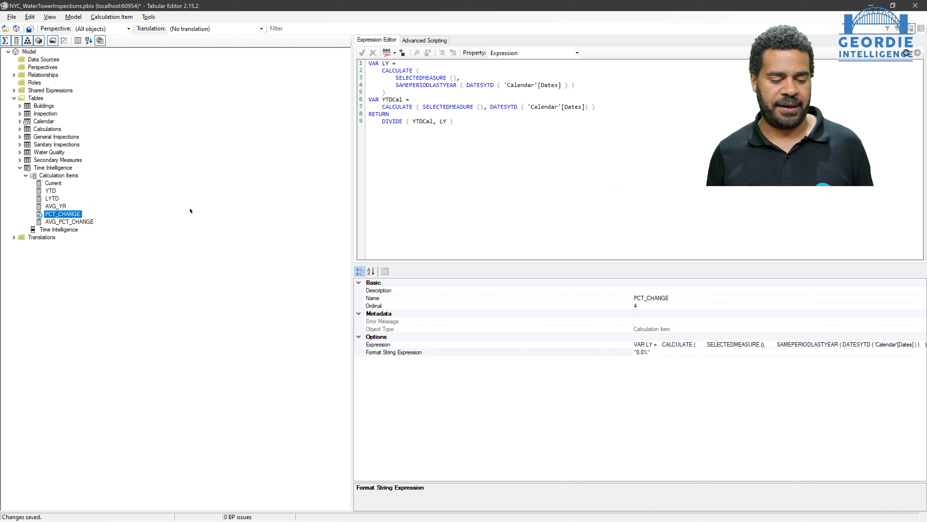
Step: Set the AVG_PCT_CHANGE item's Format String Expression to "0%"
click(76, 220)
click(652, 352)
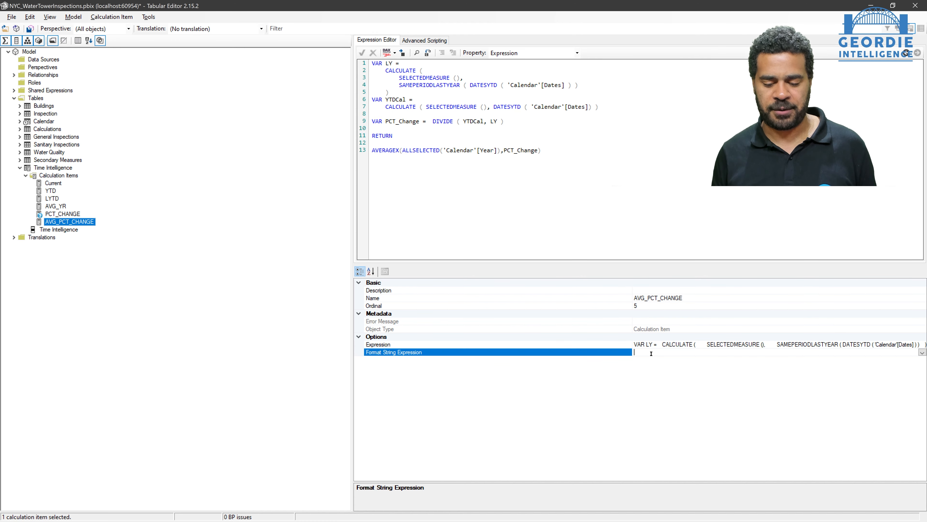
text("0)
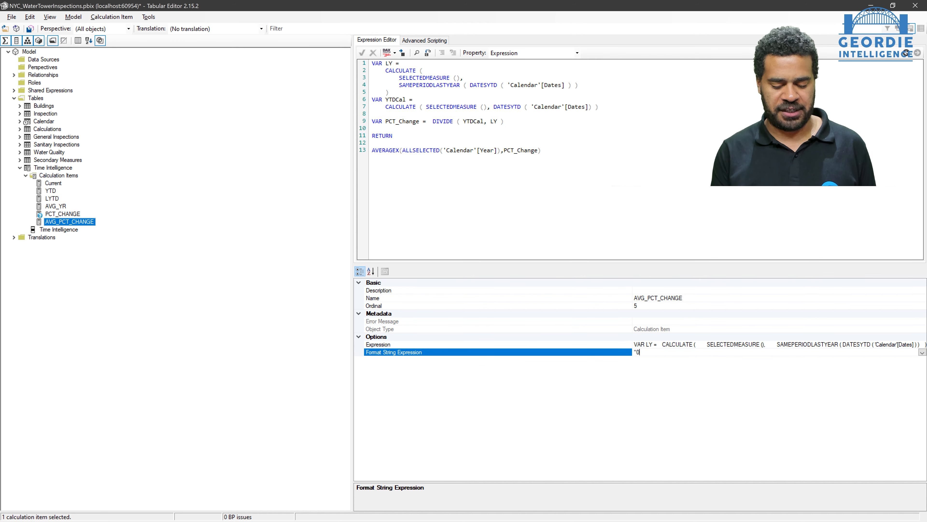
text(.0%)
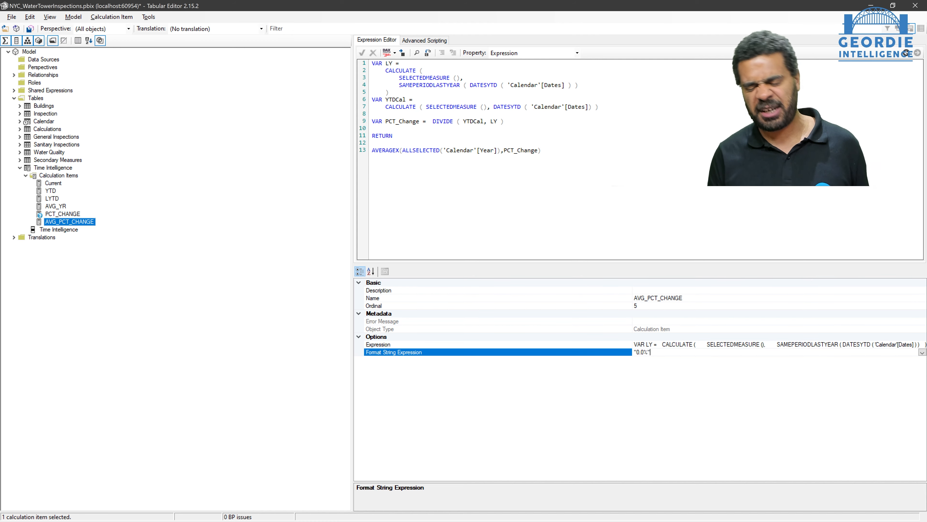
key(BackSpace)
key(BackSpace)
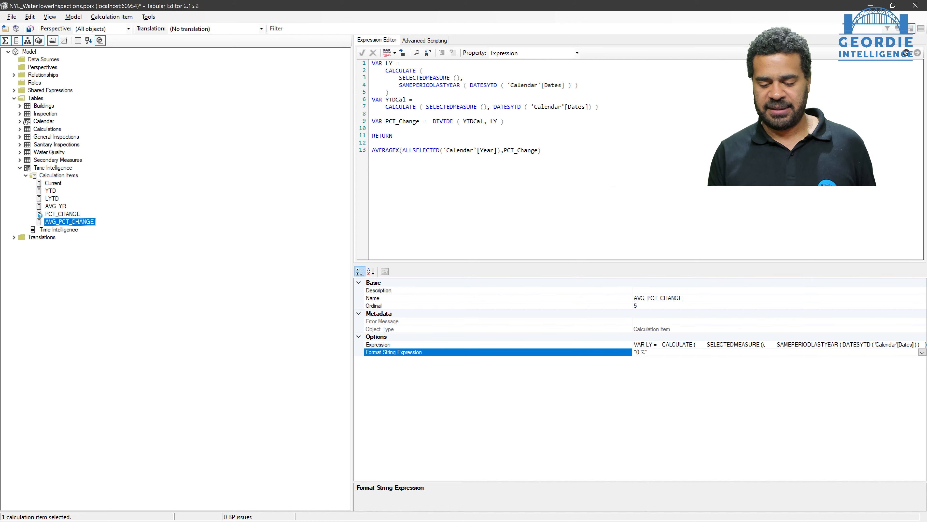
Step: Save the format string changes to the model and return to the refreshed report in Power BI Desktop
key(ctrl+s)
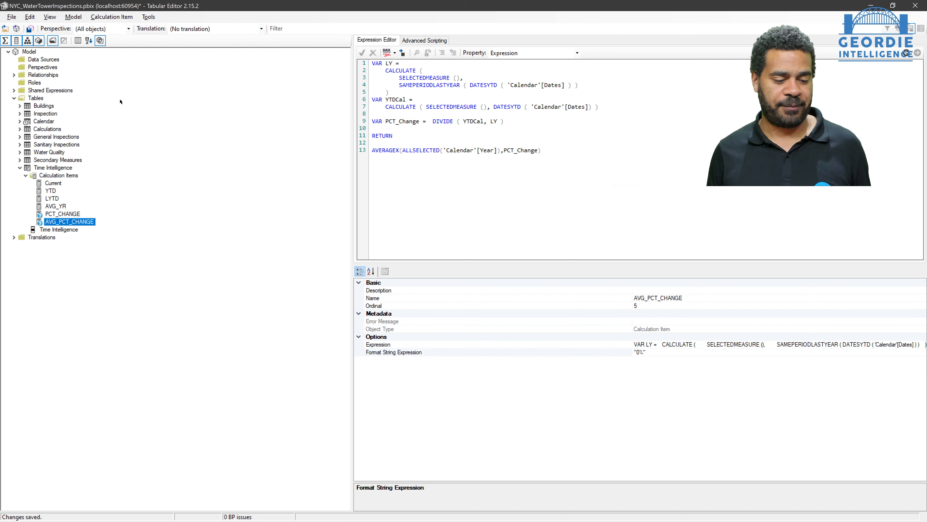
click(30, 29)
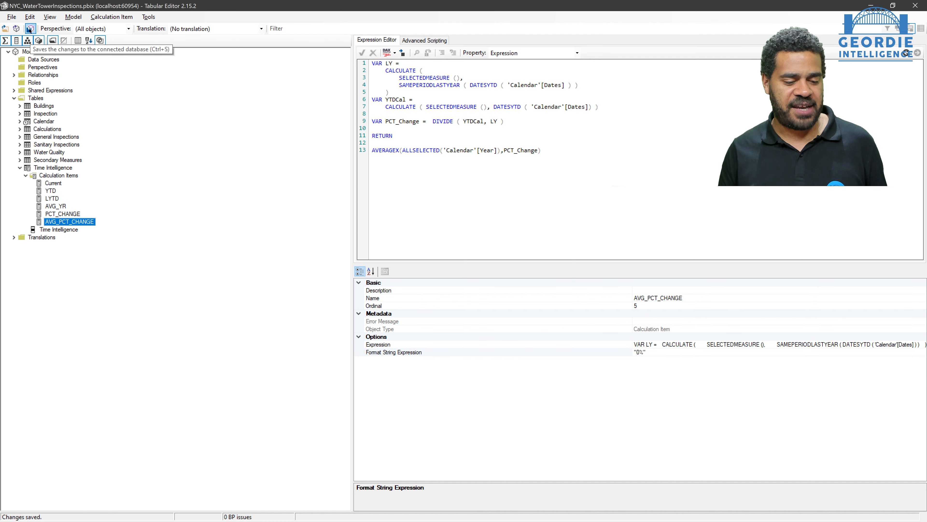
key(alt+Tab)
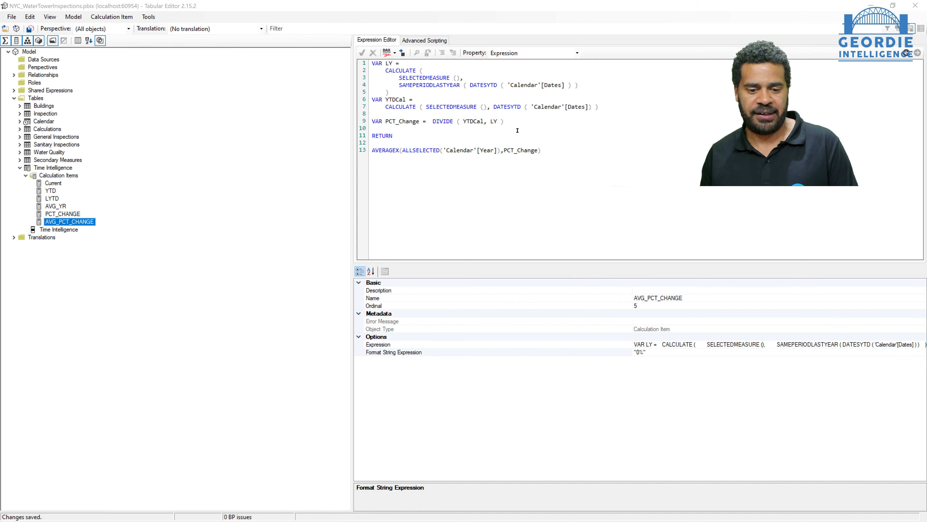
key(alt+Tab)
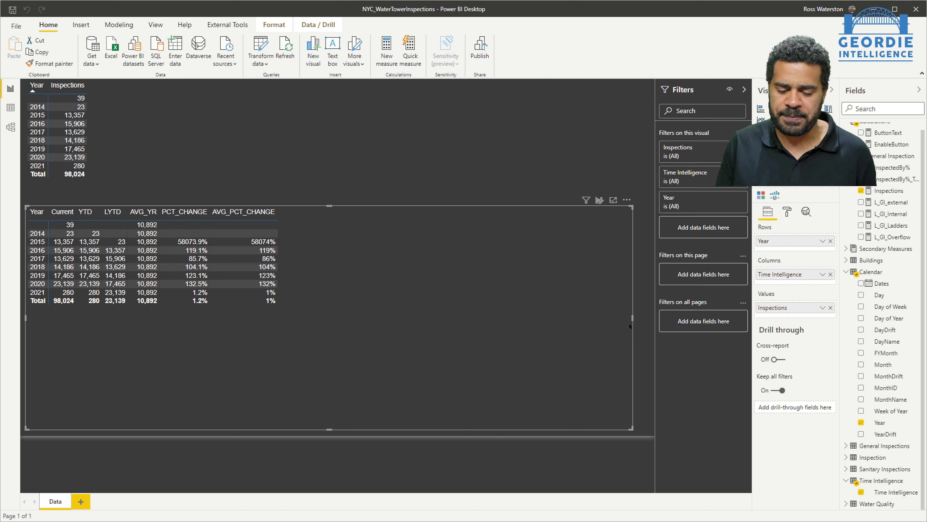
Step: Narrow the Time Intelligence matrix to fit its columns and add a Calendar Year table in the upper-right part of the report page
drag(630, 324, 312, 282)
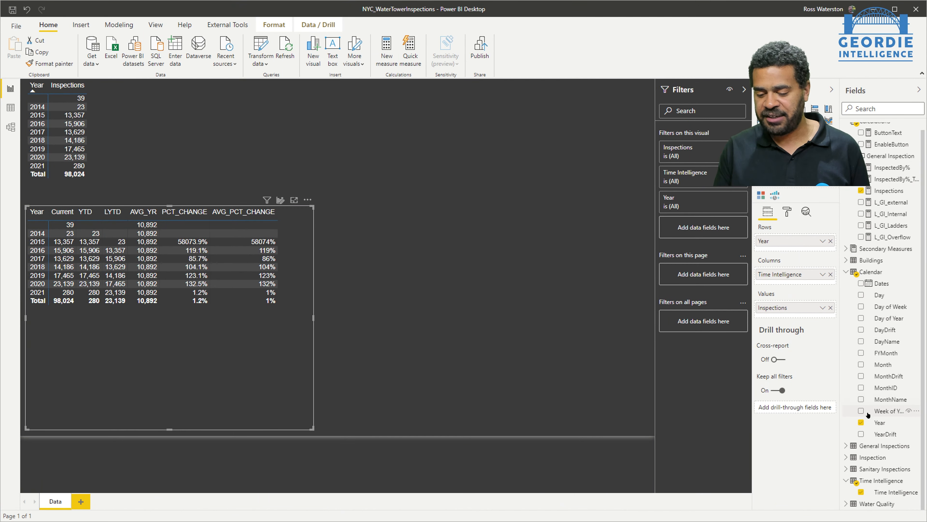
drag(879, 423, 520, 168)
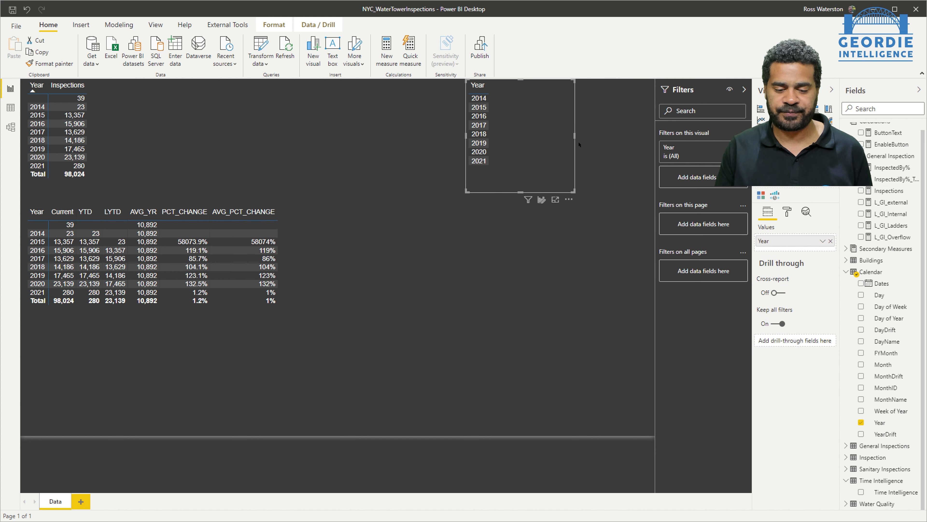
Step: Filter the page's matrices to 2017, 2018, 2019 and 2020 by selecting those years together in the new Year table
click(483, 126)
ctrl+click(483, 134)
ctrl+click(484, 142)
ctrl+click(484, 152)
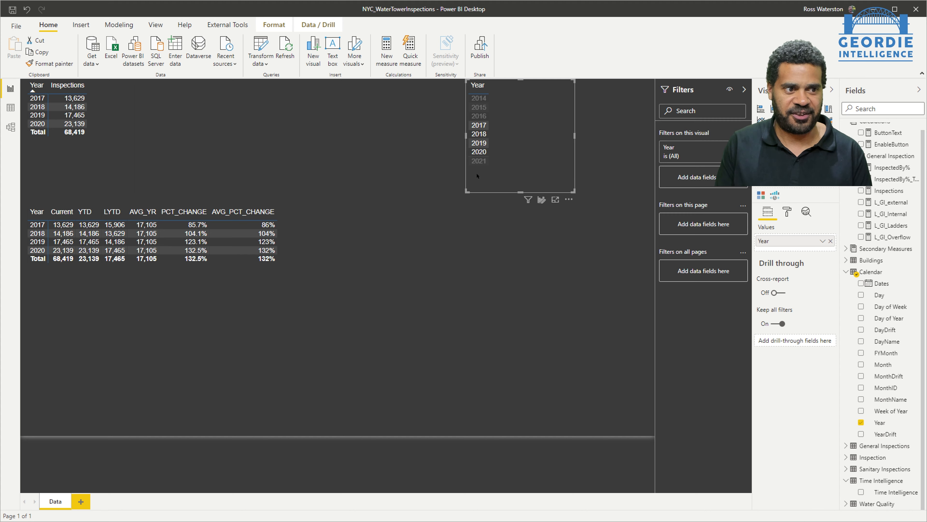
key(alt+Tab)
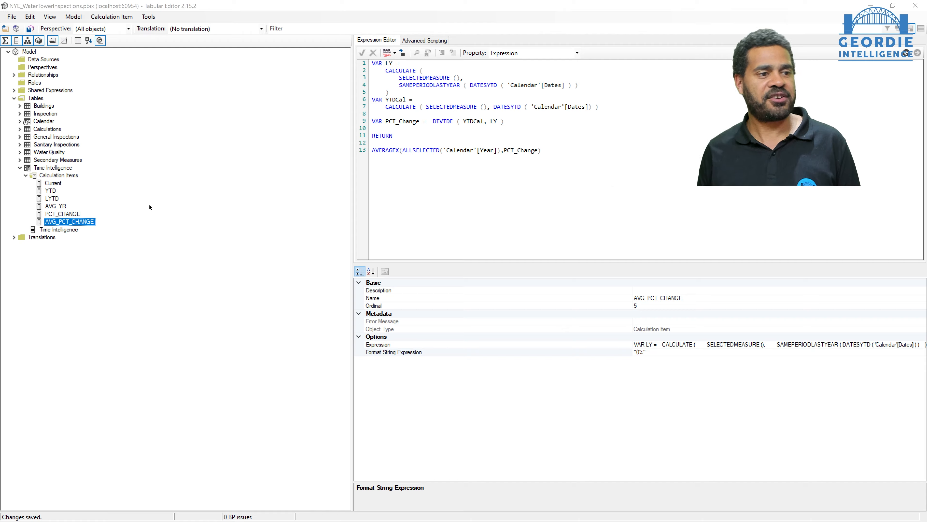
key(alt+Tab)
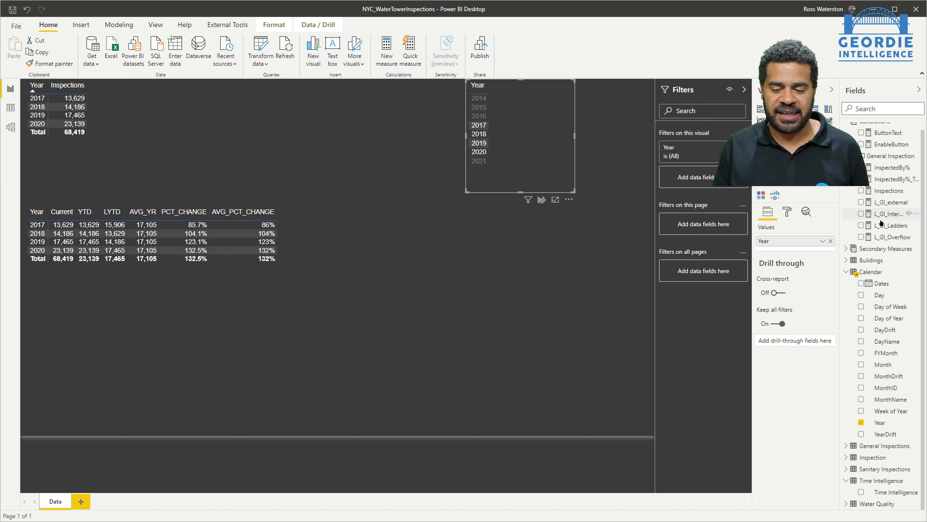
Step: Copy the full Business Rule Count formula from the TimeIntelligence report and create a new measure with it in the NYC_WaterTowerInspections report's Calculations table
scroll(881, 215, up, 1)
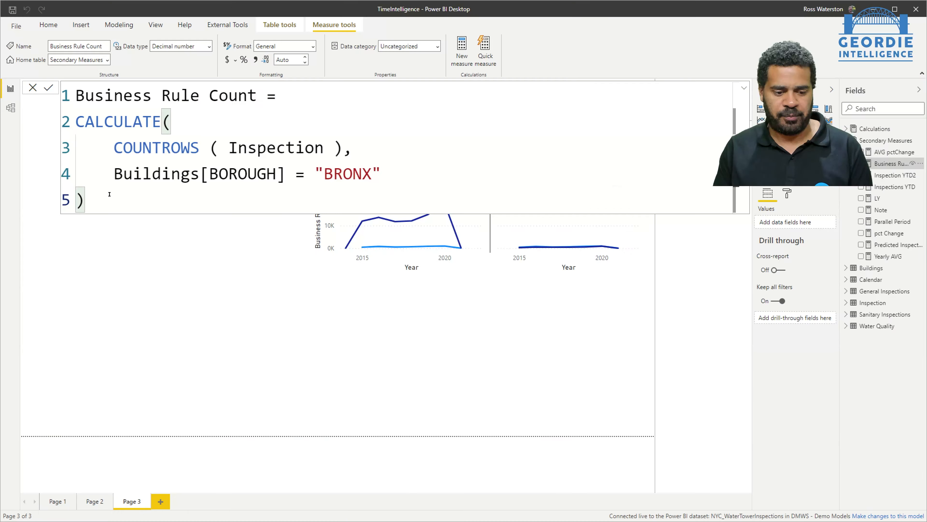
drag(88, 200, 60, 101)
key(ctrl+c)
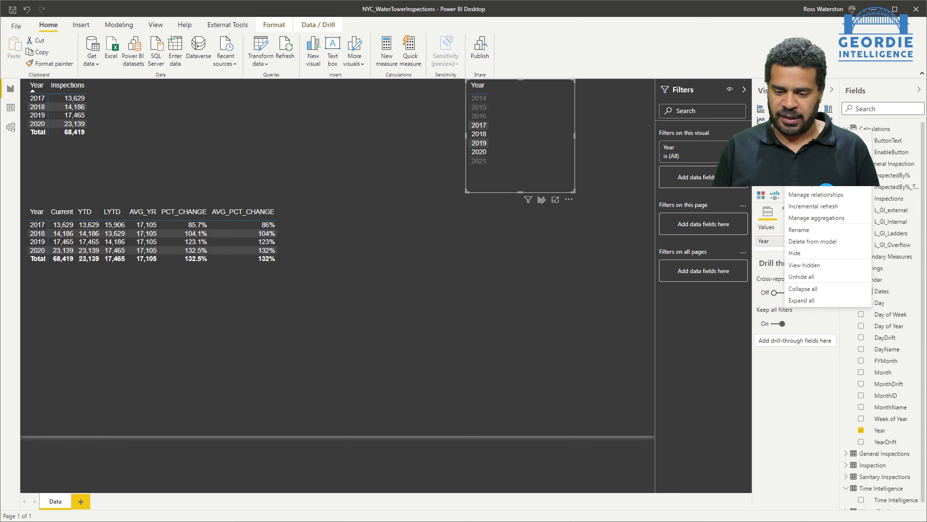
click(777, 183)
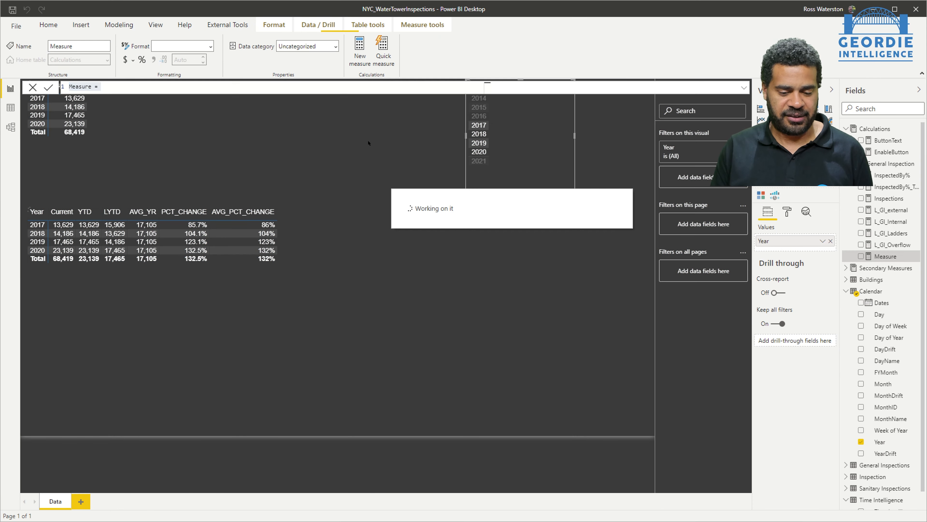
key(ctrl+v)
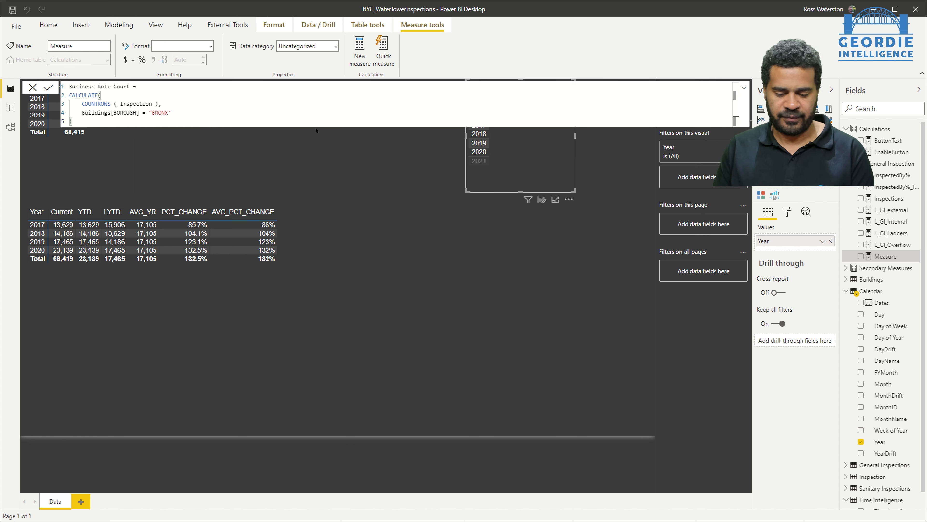
key(Return)
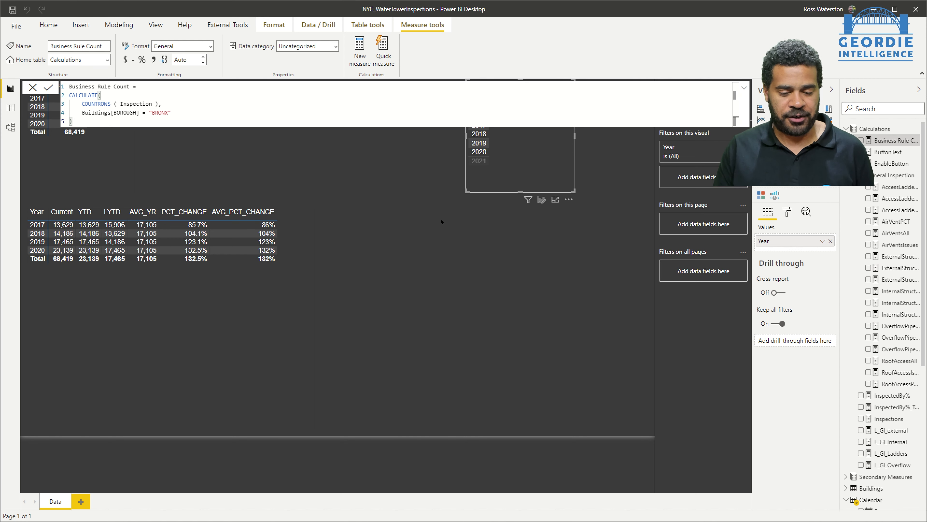
Step: Duplicate the Time Intelligence matrix and place the copy beside the original in the empty right half of the report page
click(431, 277)
click(310, 290)
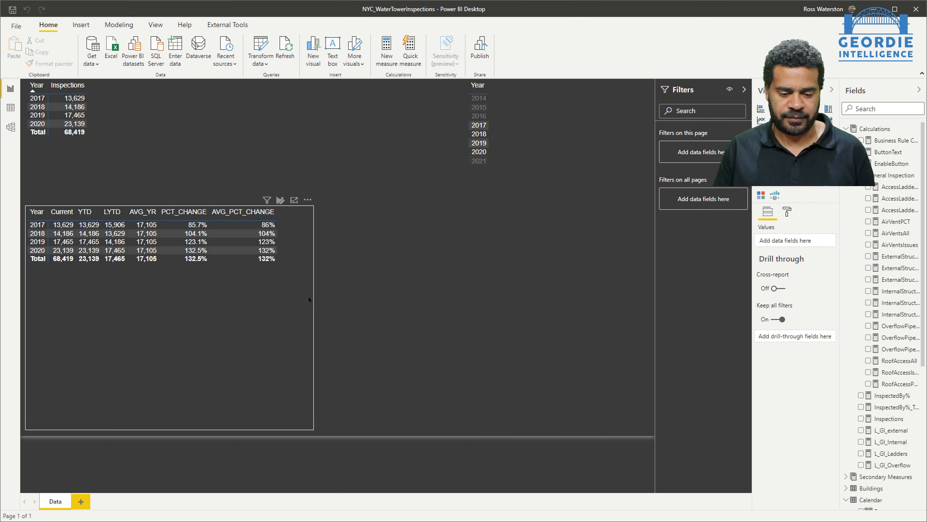
key(ctrl+c)
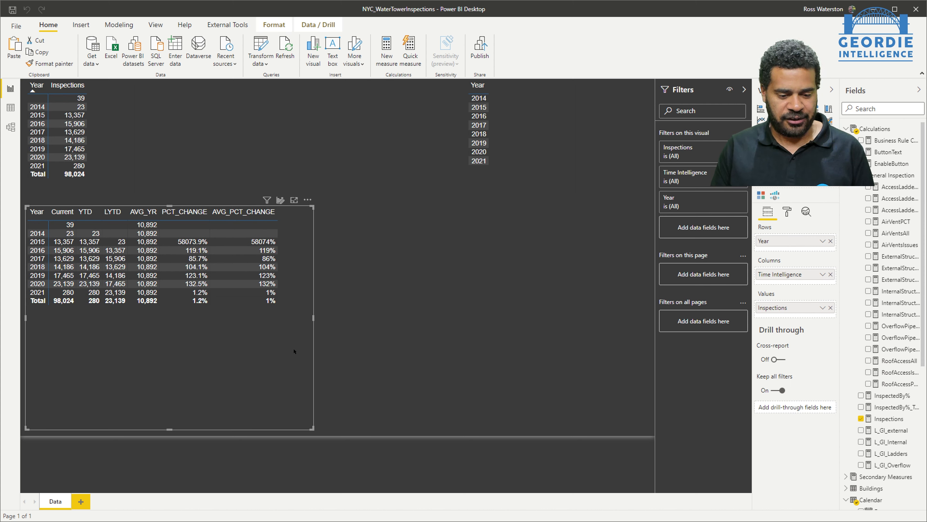
key(ctrl+v)
drag(294, 351, 597, 344)
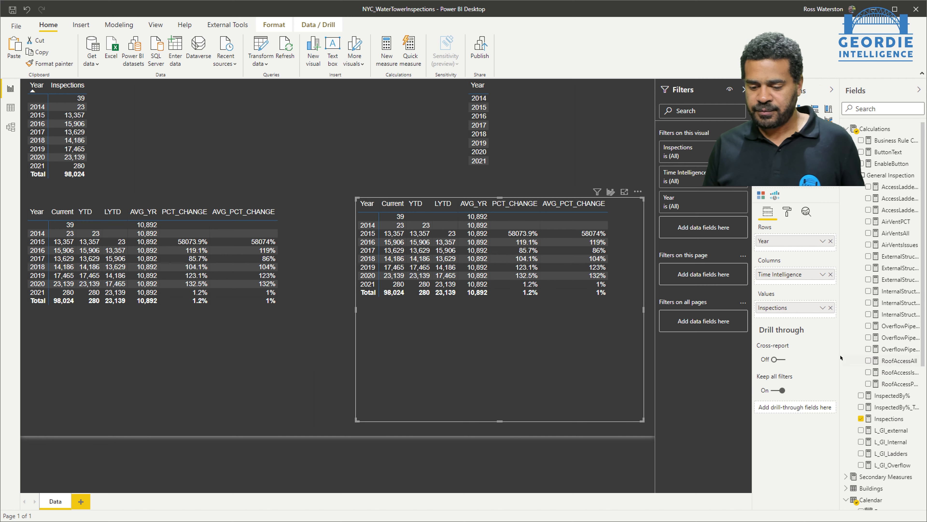
Step: Replace Inspections with the Business Rule Count measure as the values of the duplicated matrix
scroll(885, 340, down, 5)
scroll(885, 340, up, 5)
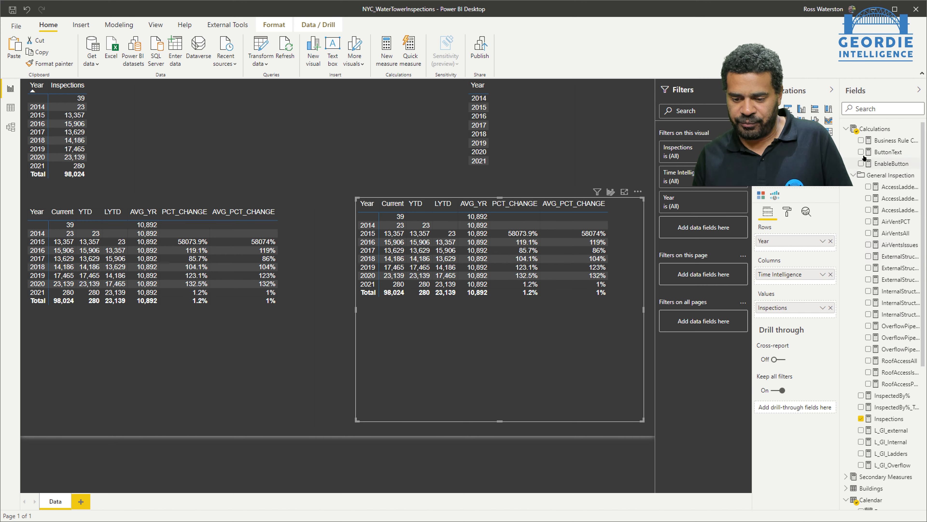
drag(891, 140, 784, 308)
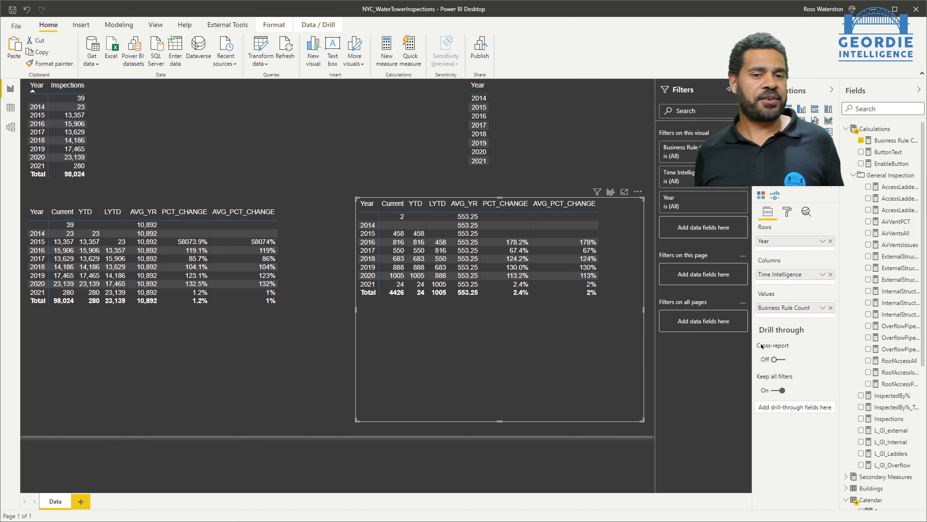